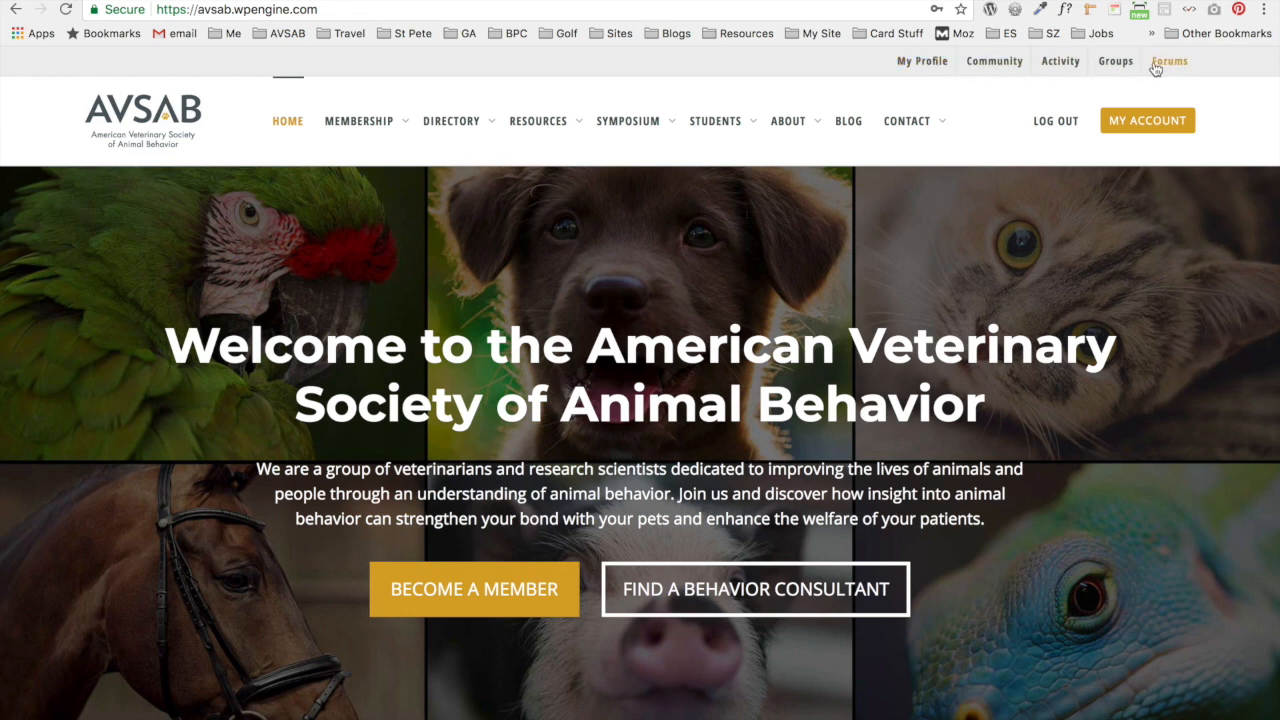
Step: Open the groups directory and look through the listed member groups, including those available to join
click(1113, 66)
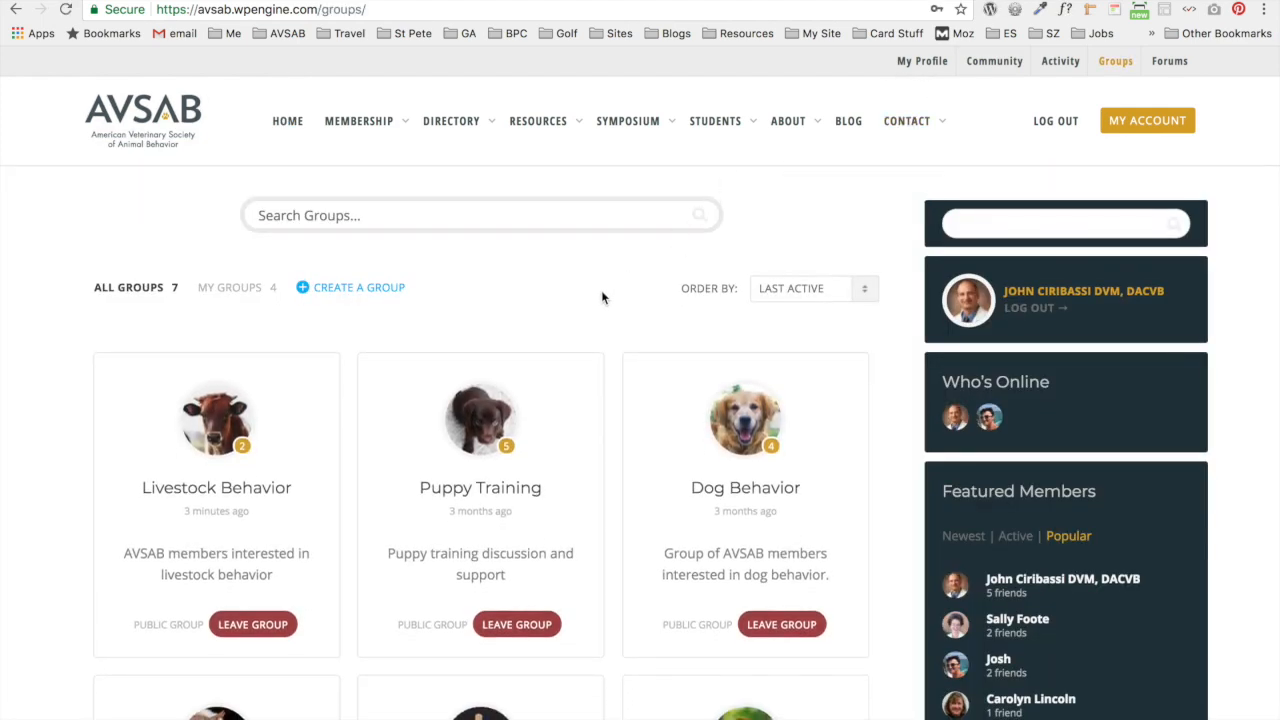
scroll(602, 294, down, 1)
scroll(602, 297, up, 1)
scroll(877, 351, down, 1)
scroll(877, 351, up, 1)
scroll(466, 314, down, 1)
scroll(466, 314, down, 1)
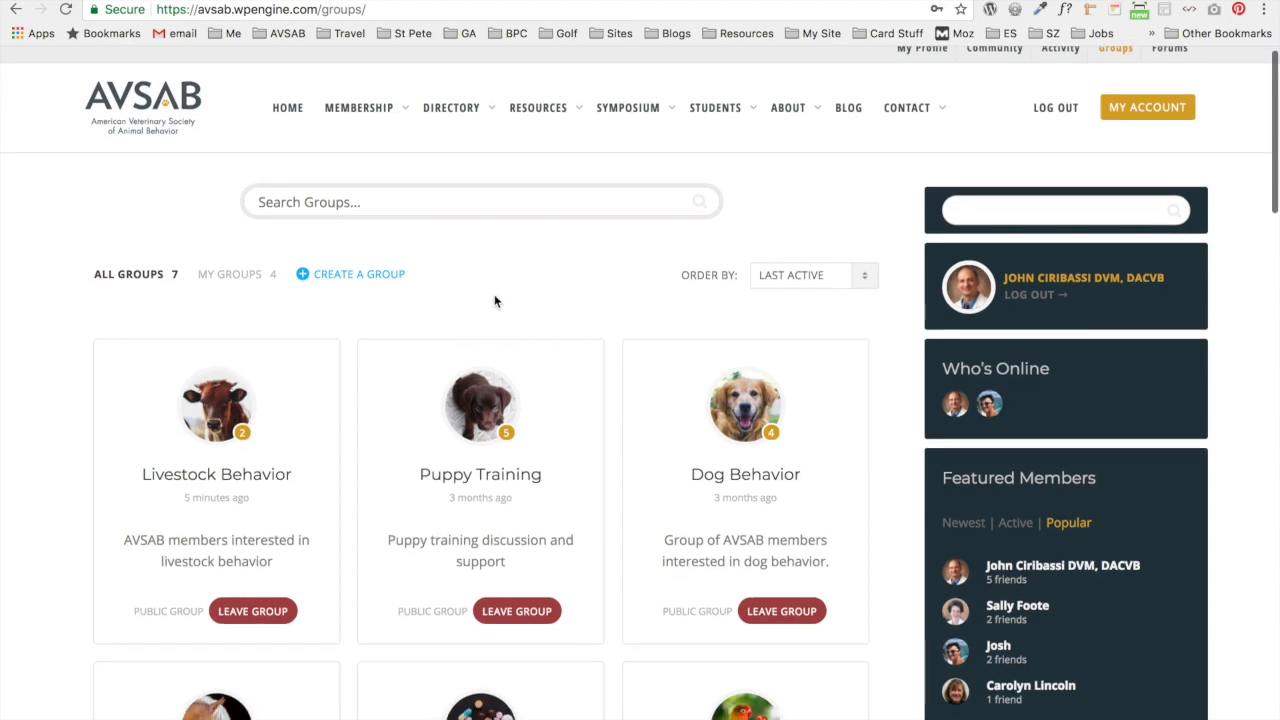
scroll(498, 279, down, 2)
scroll(340, 257, down, 2)
scroll(339, 253, down, 1)
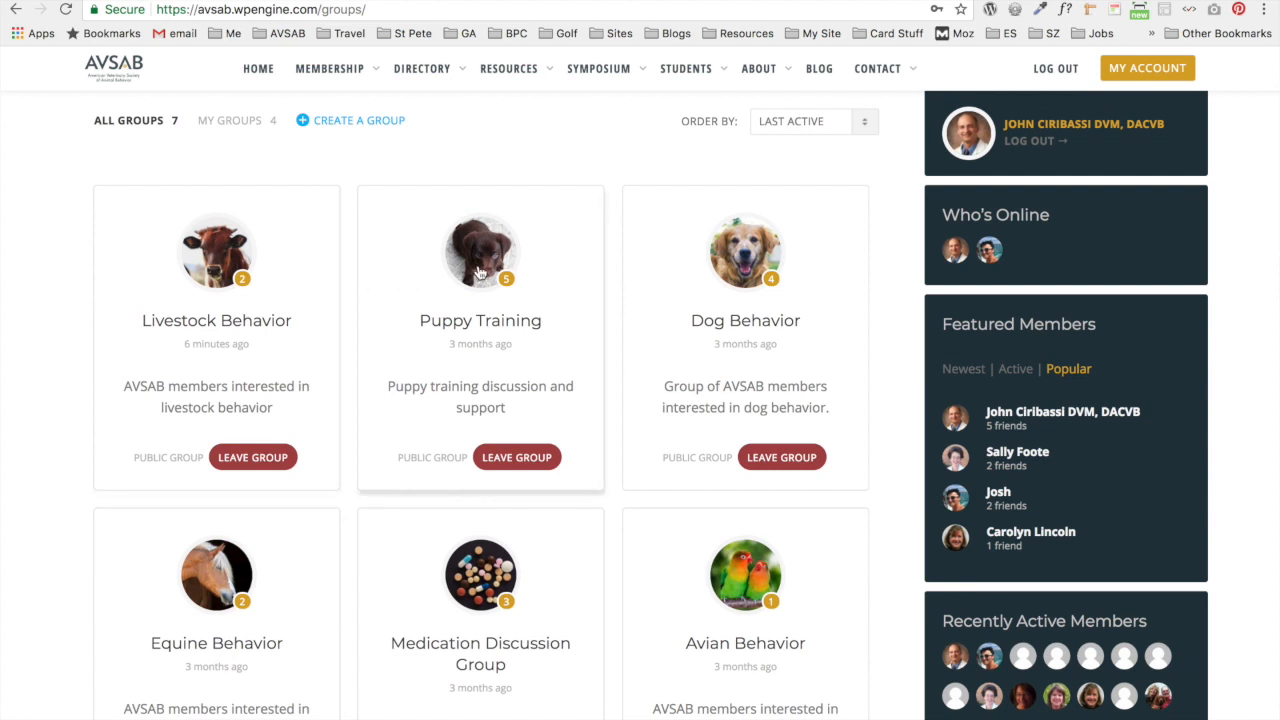
scroll(572, 392, down, 6)
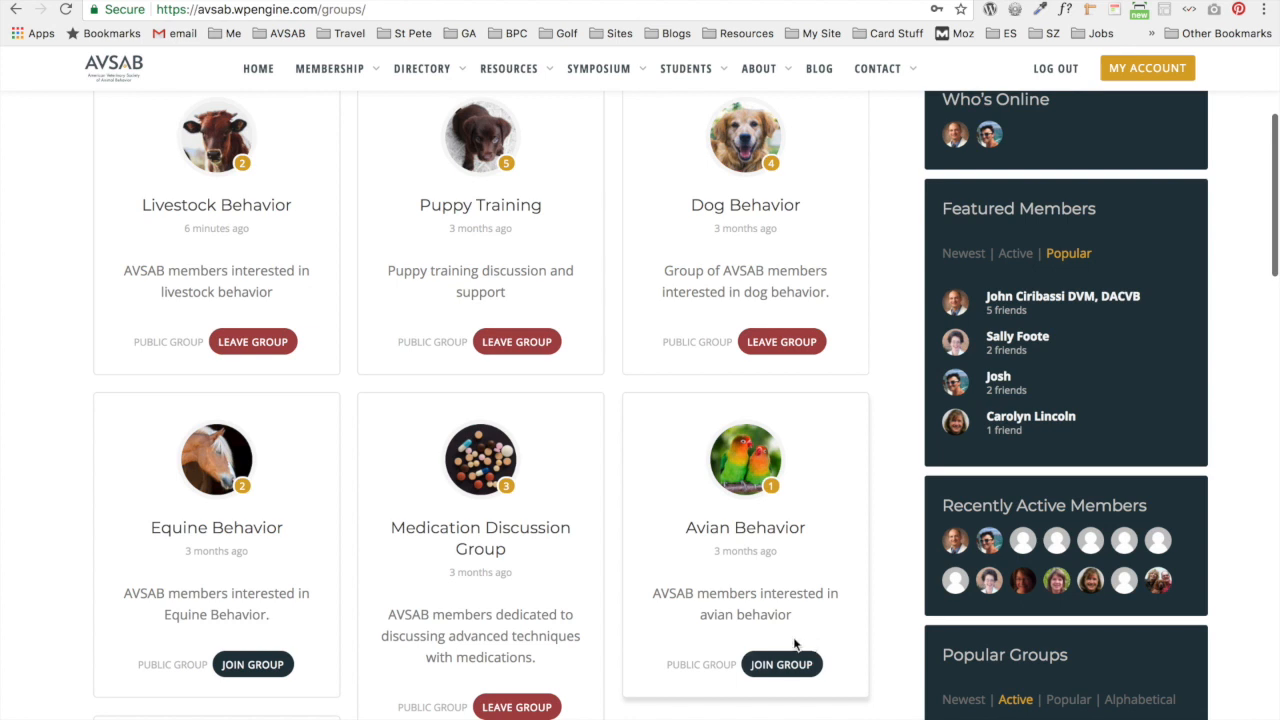
Step: Open the Puppy Training group and go to its update form
click(493, 160)
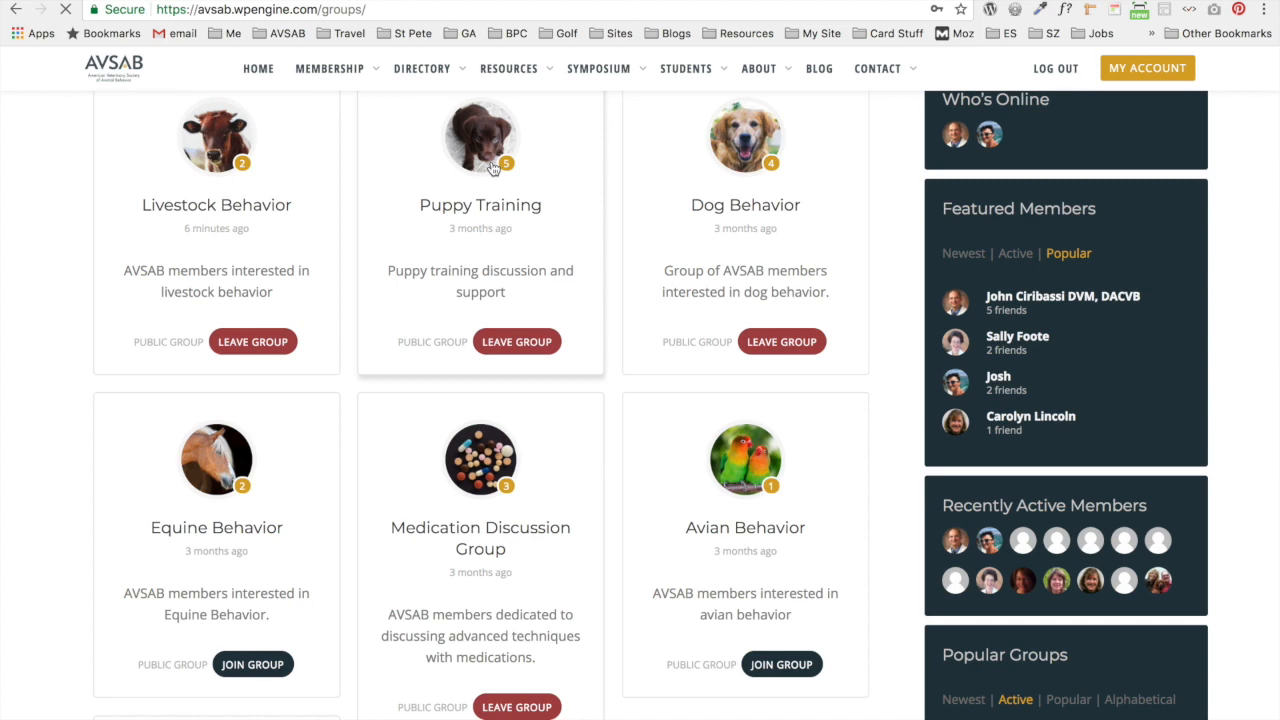
scroll(523, 328, down, 2)
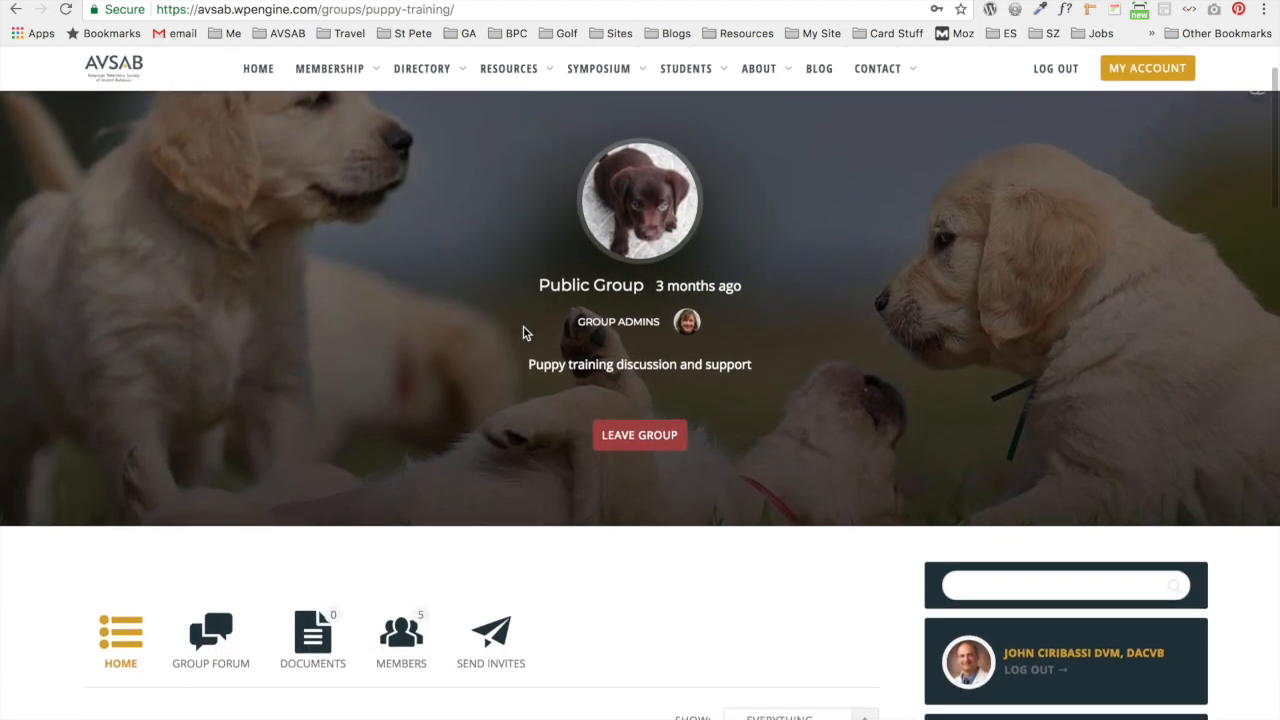
scroll(523, 333, down, 6)
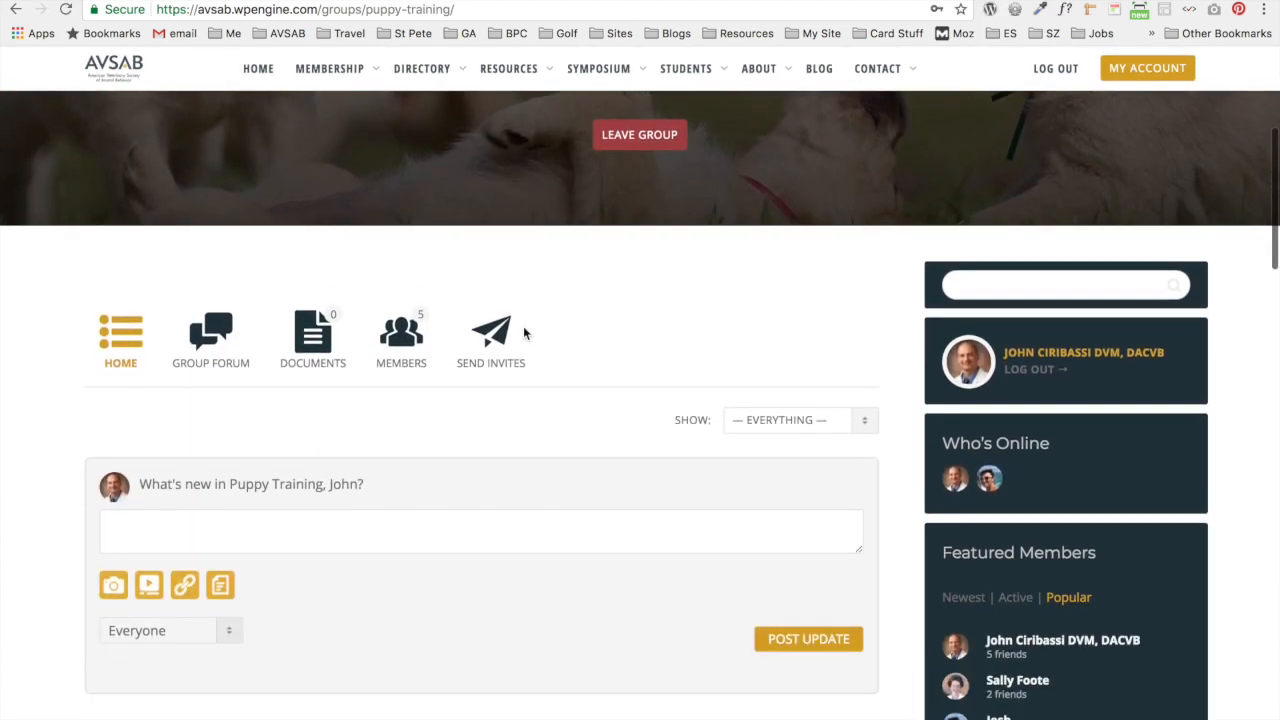
scroll(523, 326, down, 2)
Step: Write the group update "Hi Everyone!" and set its visibility to Group Members
click(306, 406)
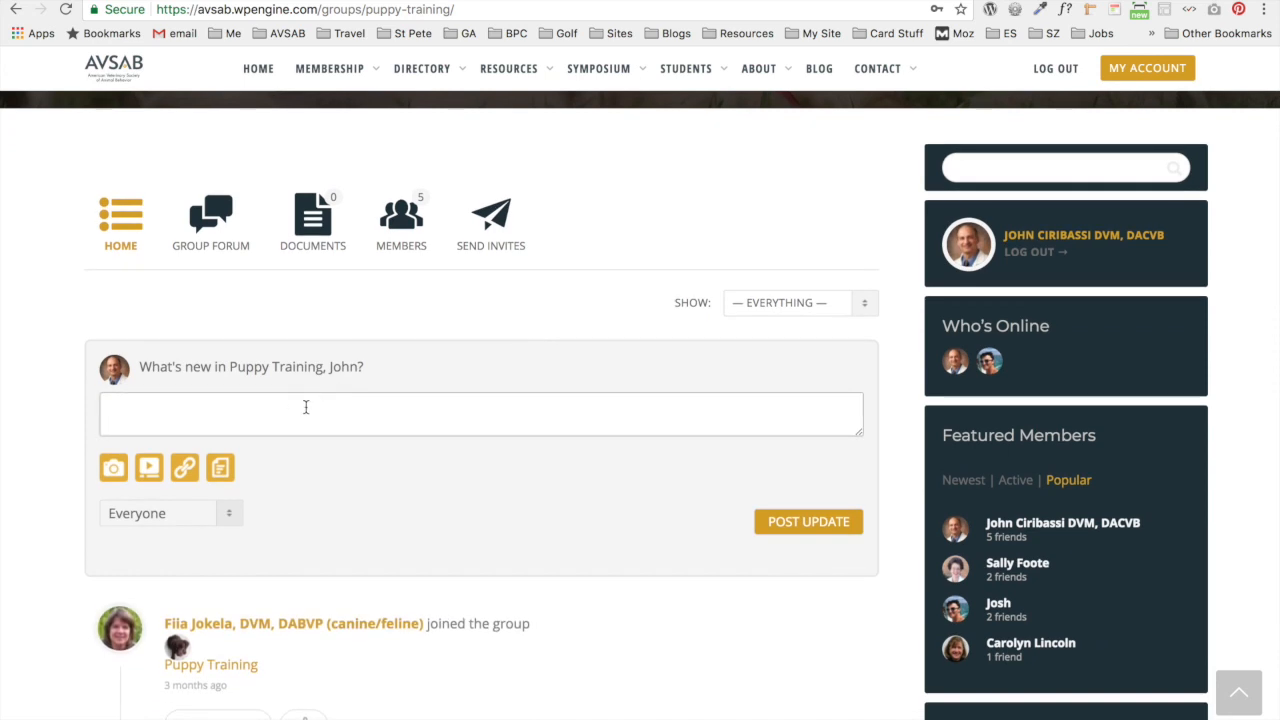
text(Hi Everyone!)
click(195, 522)
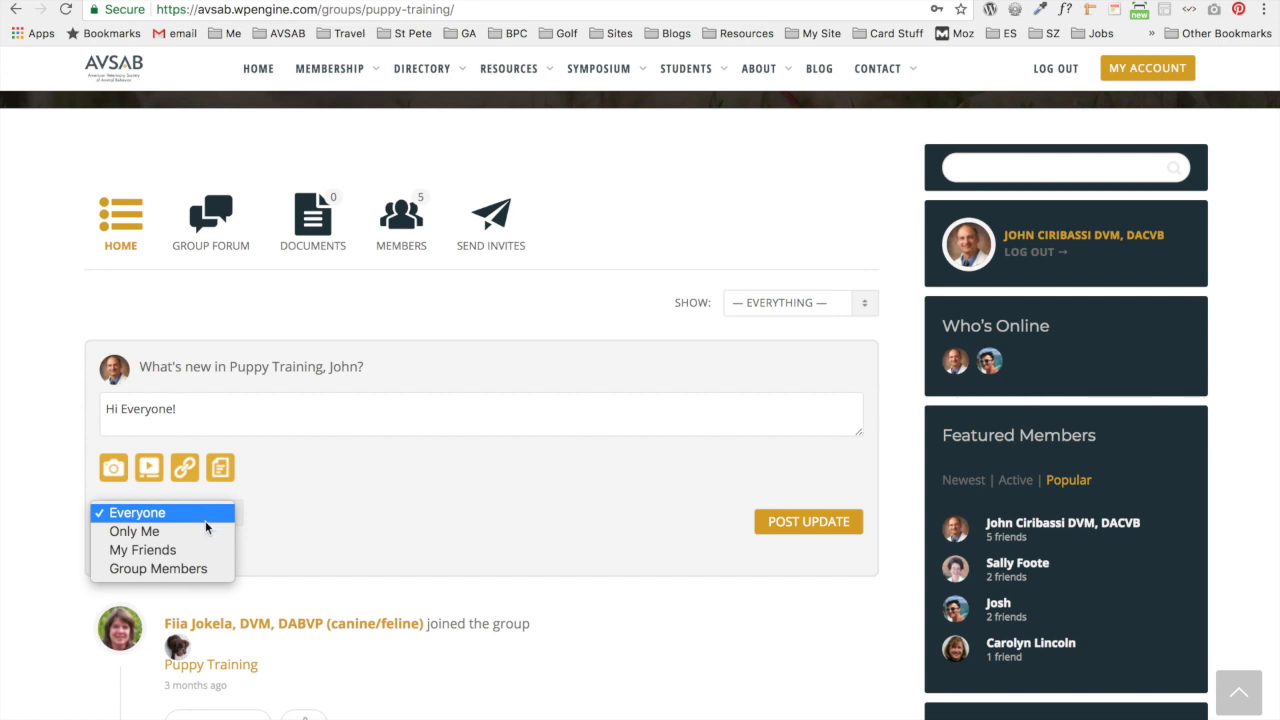
click(200, 568)
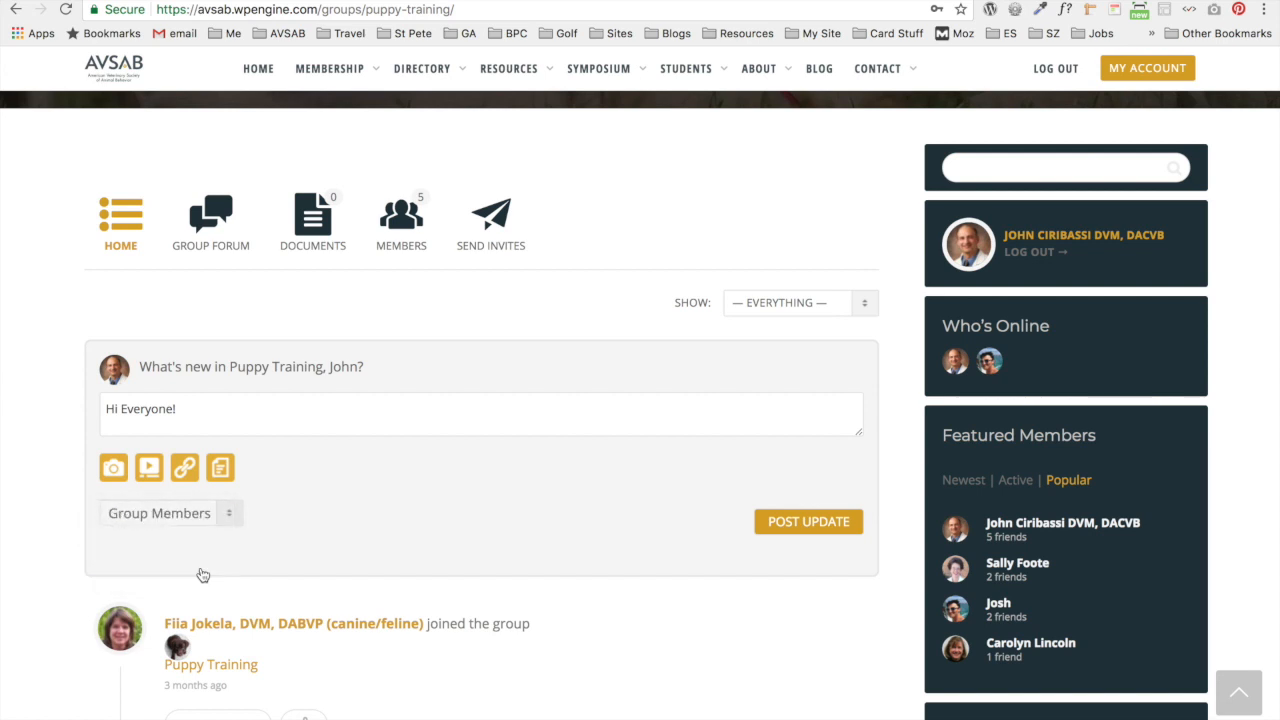
click(200, 518)
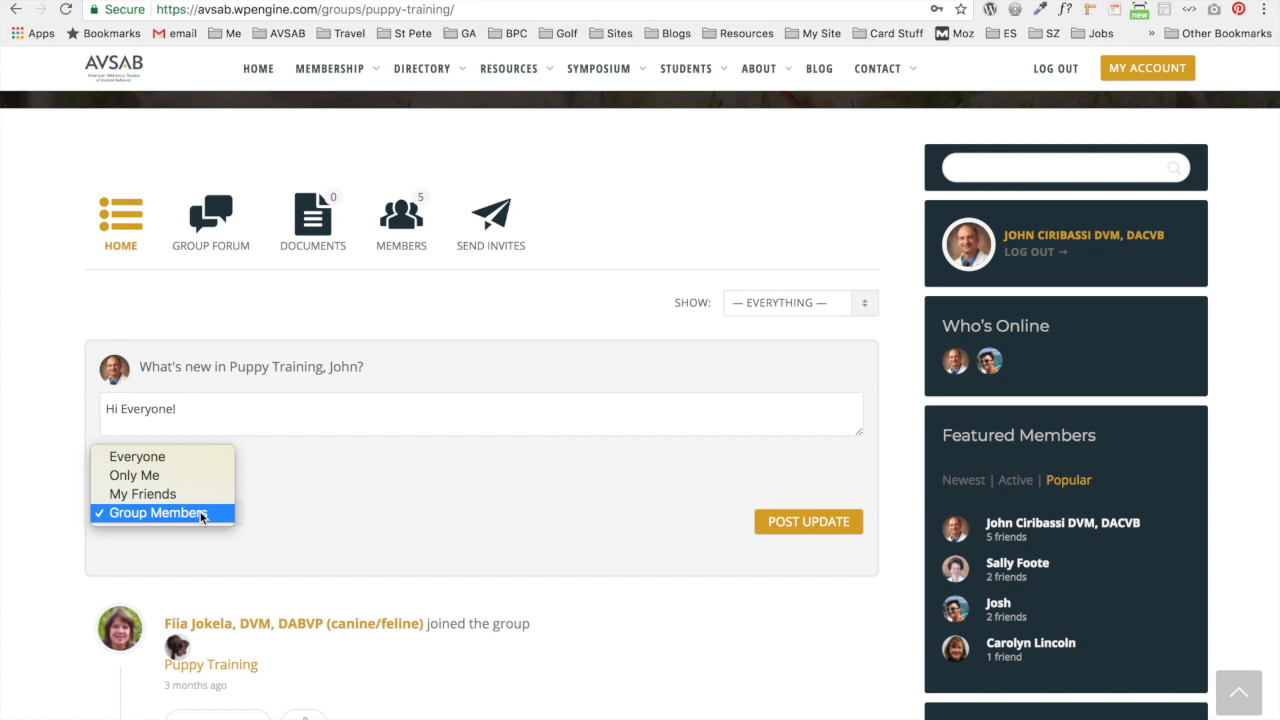
click(201, 516)
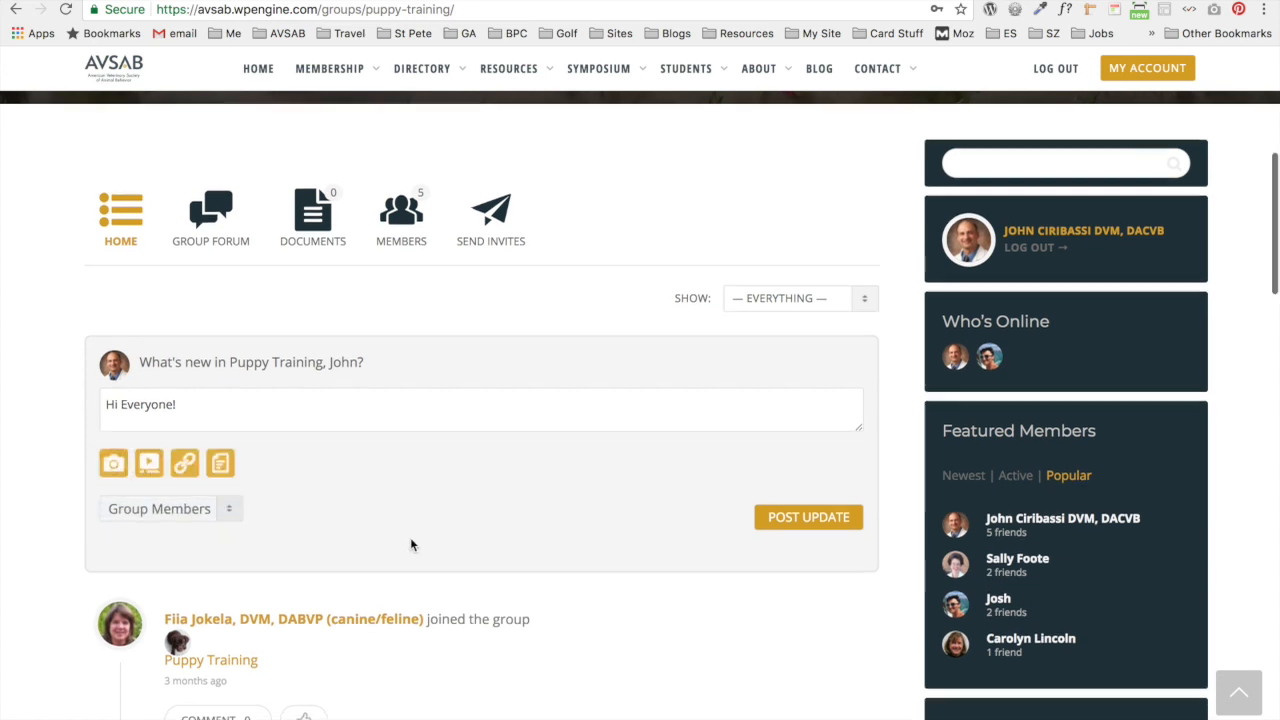
Step: Post the update to the Puppy Training group and check it in the activity feed
scroll(600, 555, down, 1)
click(791, 512)
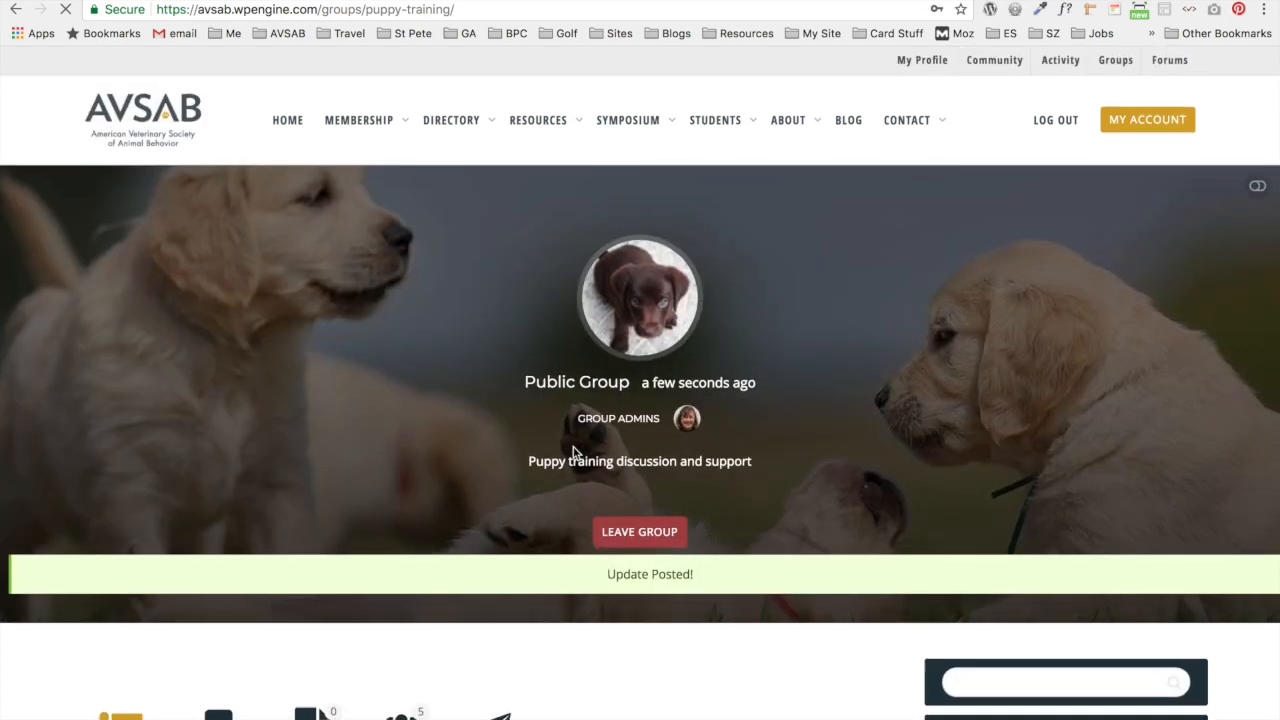
scroll(575, 452, down, 6)
scroll(573, 453, down, 2)
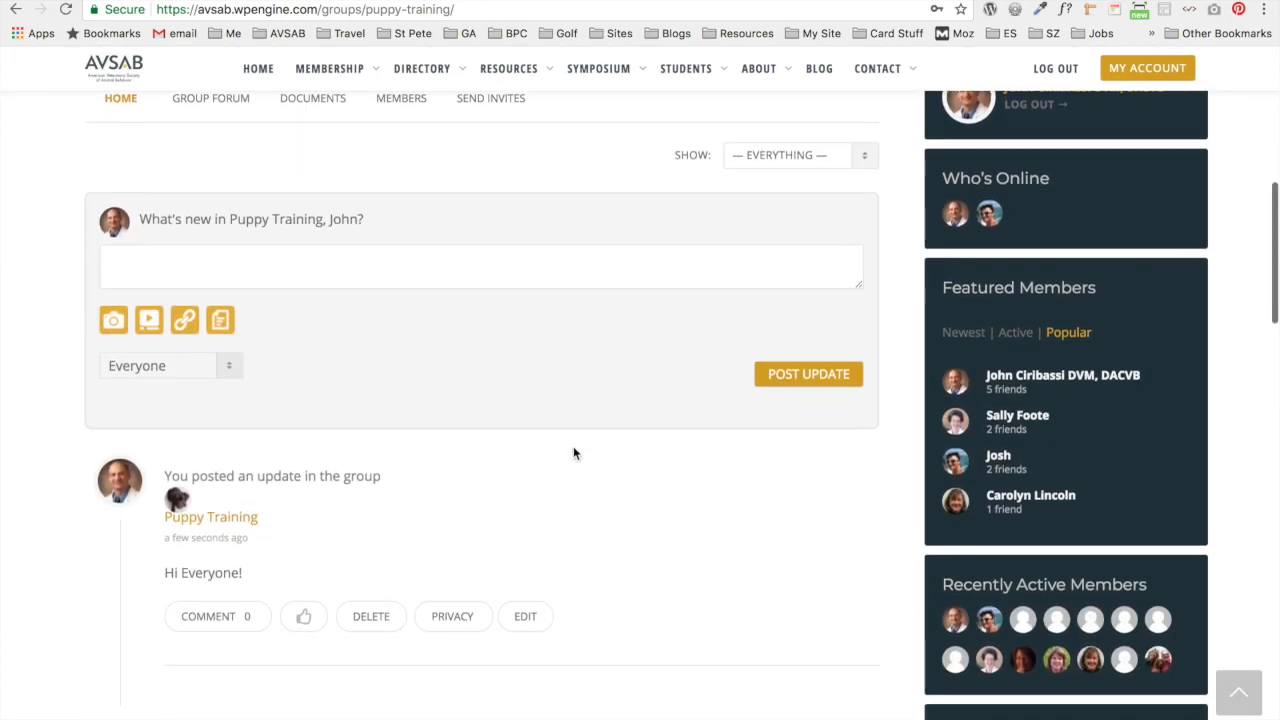
scroll(573, 450, up, 1)
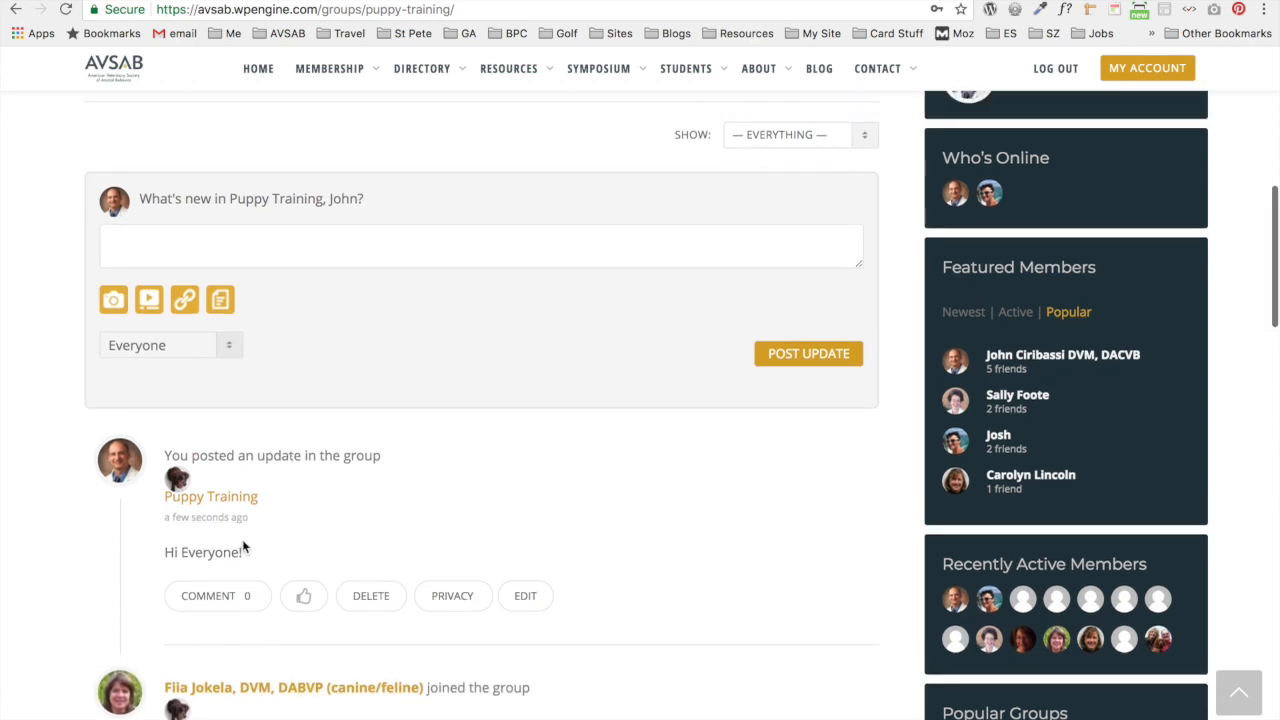
Step: Open the Puppy Training group's forum and look over its topic list and new-topic form
scroll(729, 477, up, 5)
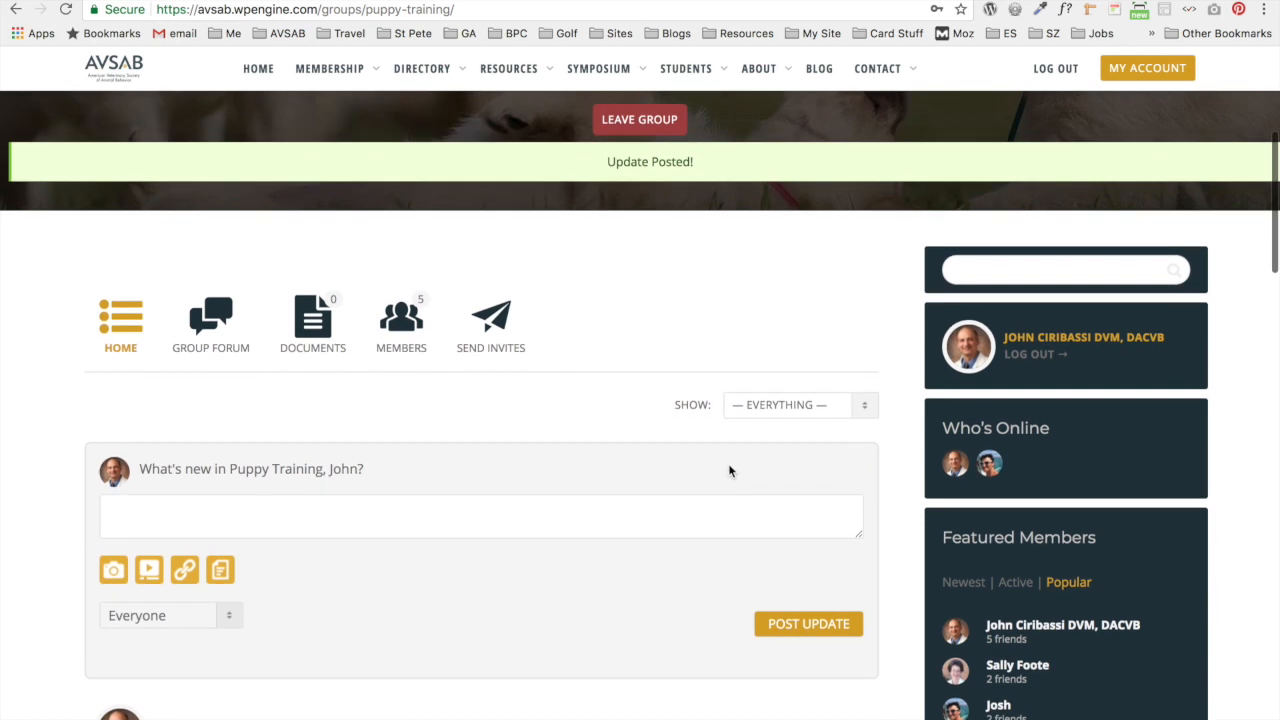
click(206, 334)
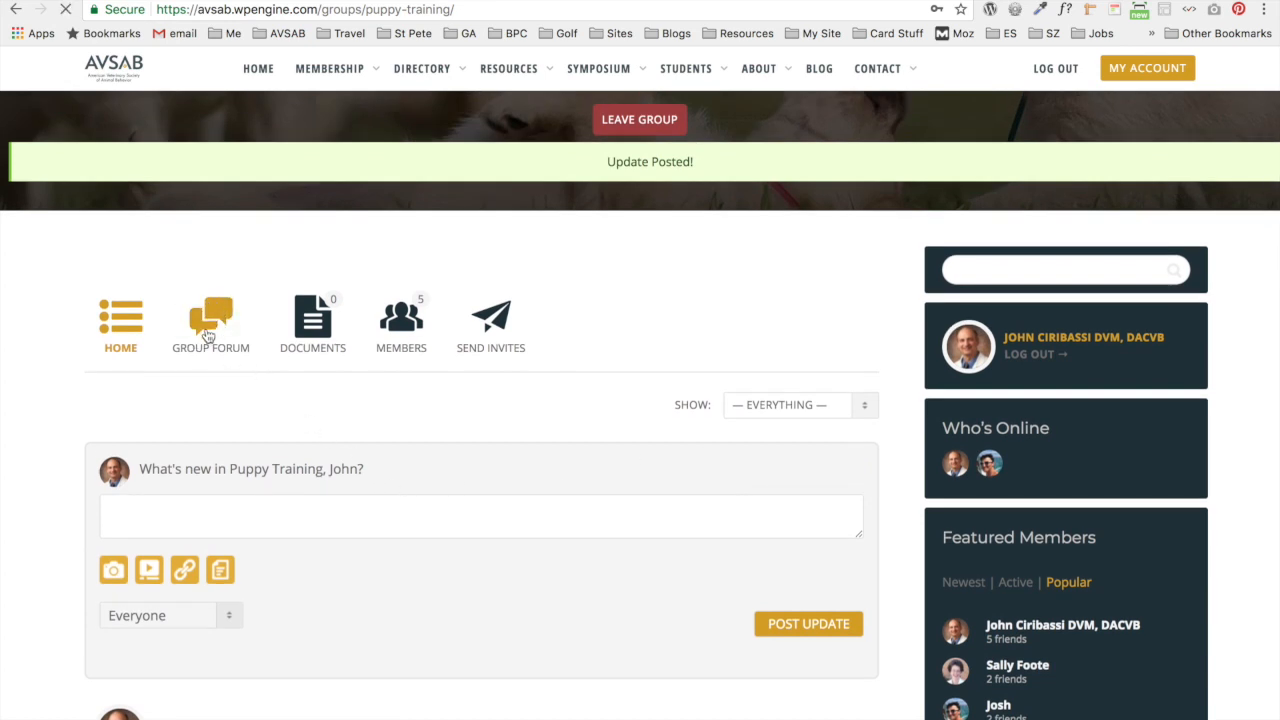
scroll(473, 413, down, 6)
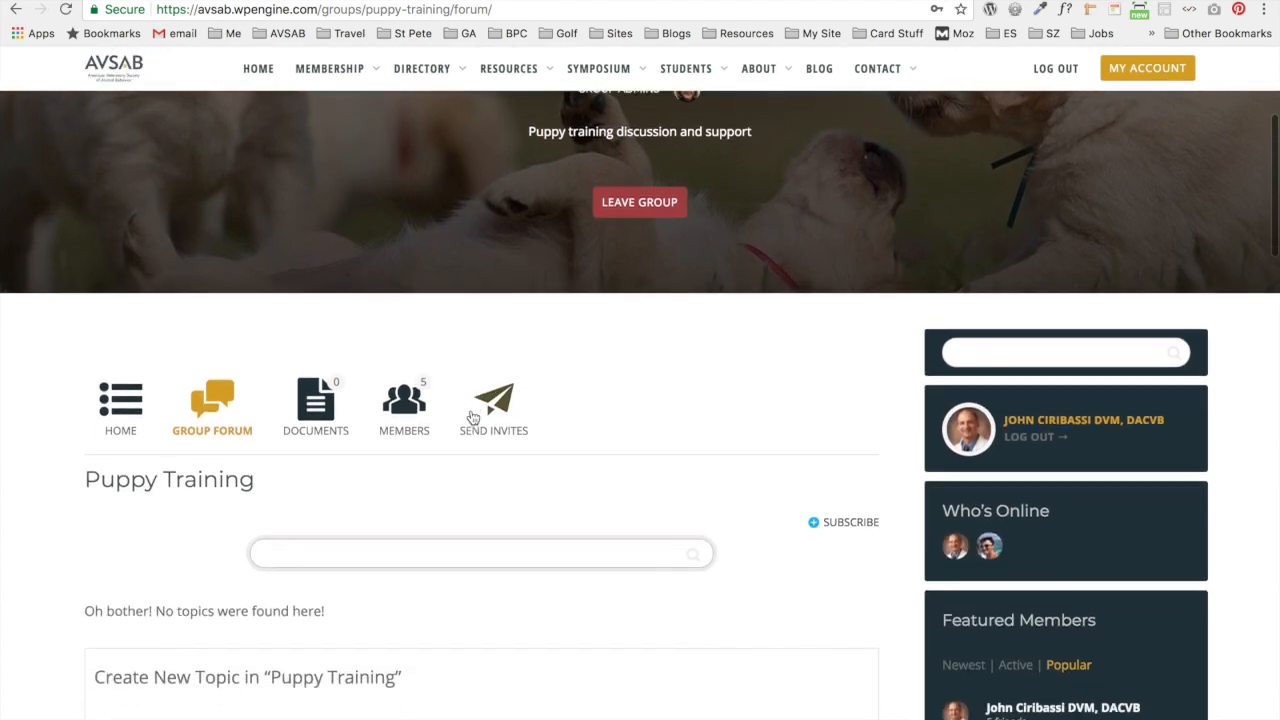
scroll(472, 418, down, 3)
scroll(468, 412, up, 2)
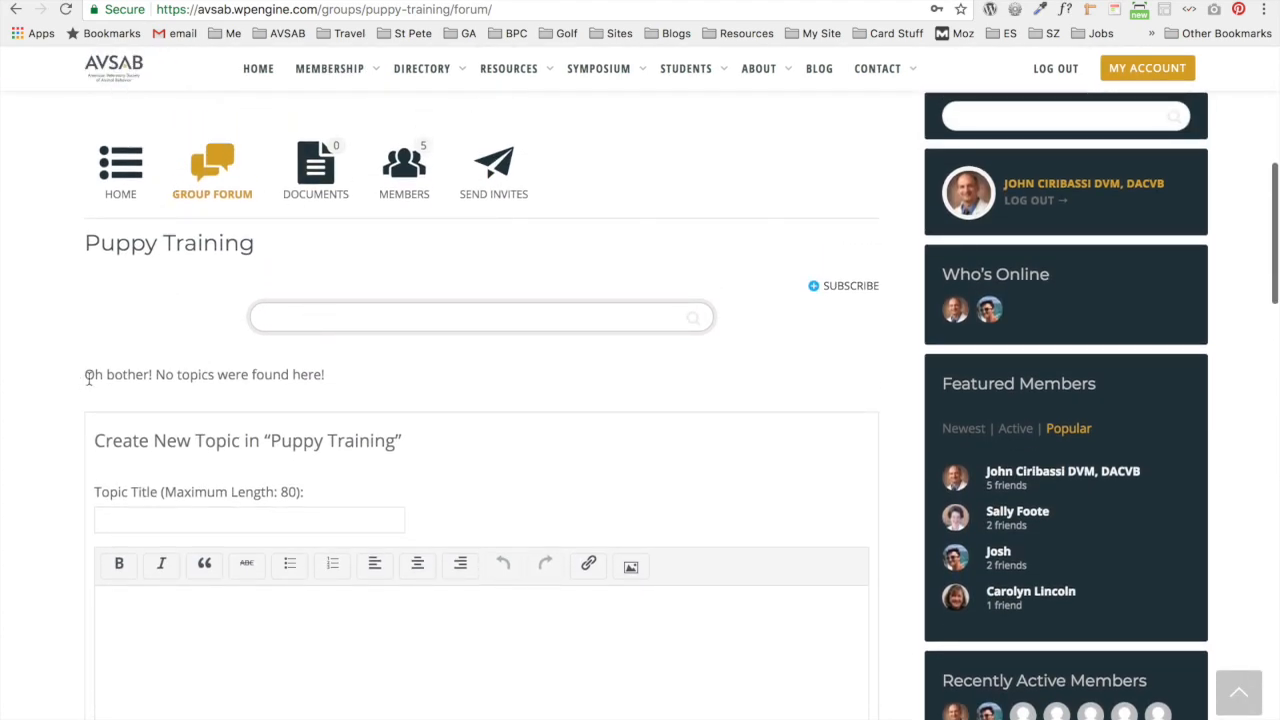
Step: Title a new forum topic "Puppy Training Test" and write the message "Hey Everyone! Let's talk about puppy potty training!"
scroll(423, 404, down, 1)
click(369, 479)
text(Pu)
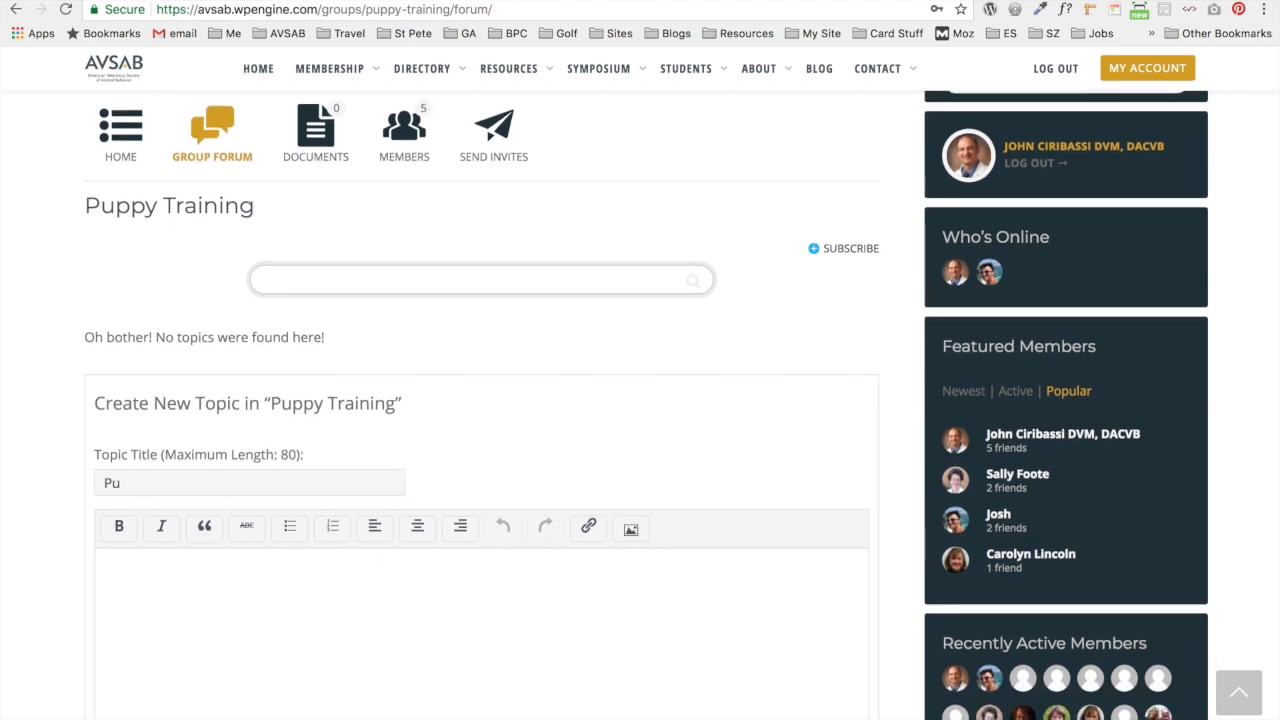
text(tppy Training Test)
key(Tab)
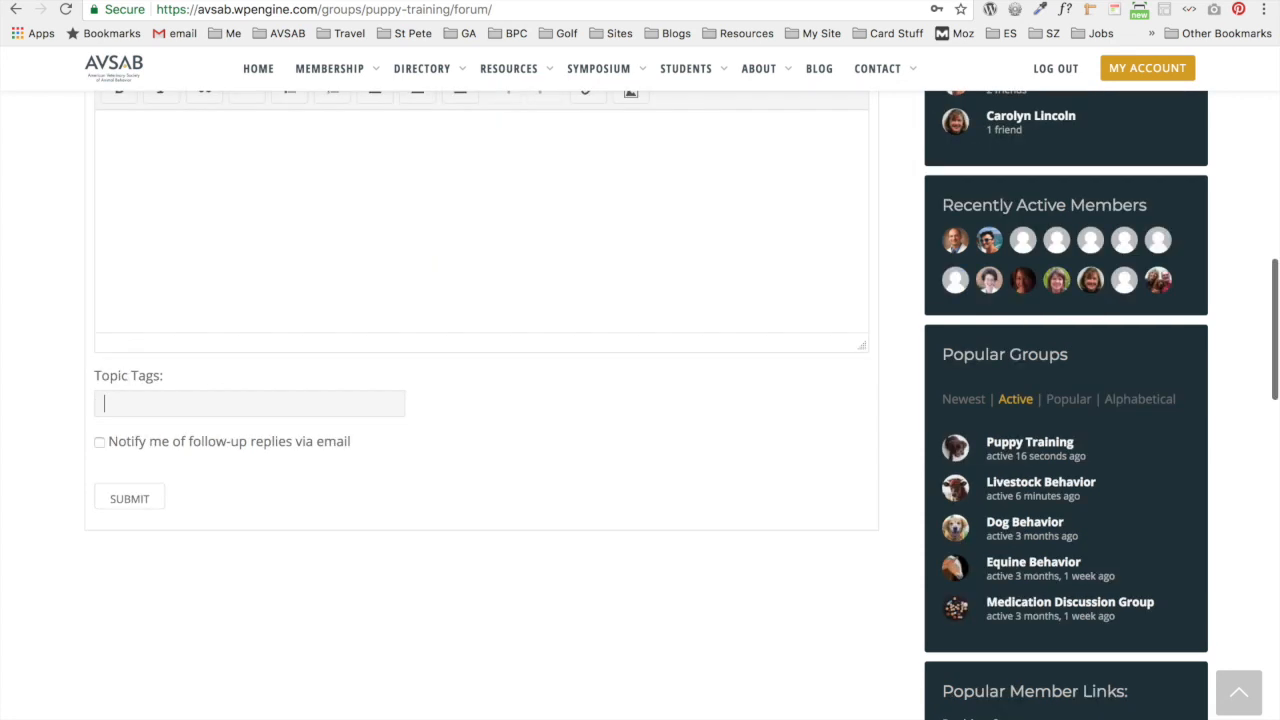
click(255, 165)
text(Hey Everyone! Let's talk)
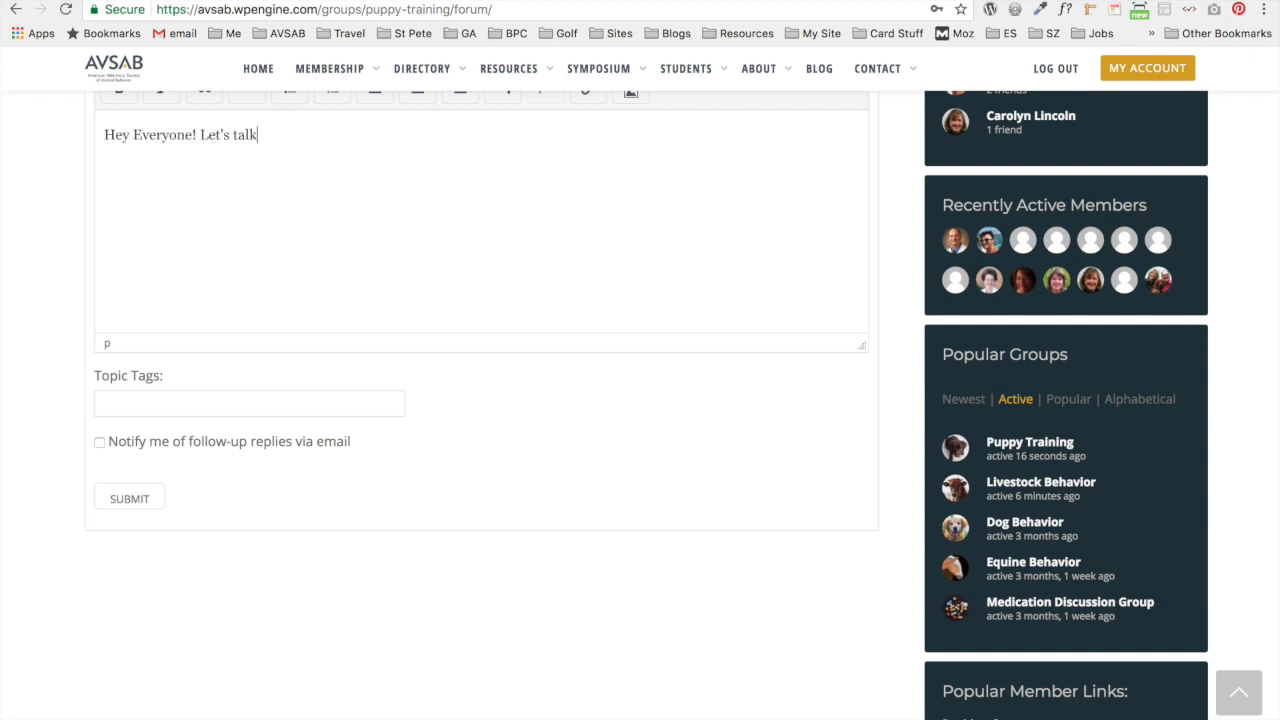
text( about puppy potty training!)
Step: Submit the topic with the tag "Potty Training" and email notification of follow-up replies enabled
click(164, 404)
text(Potty Training)
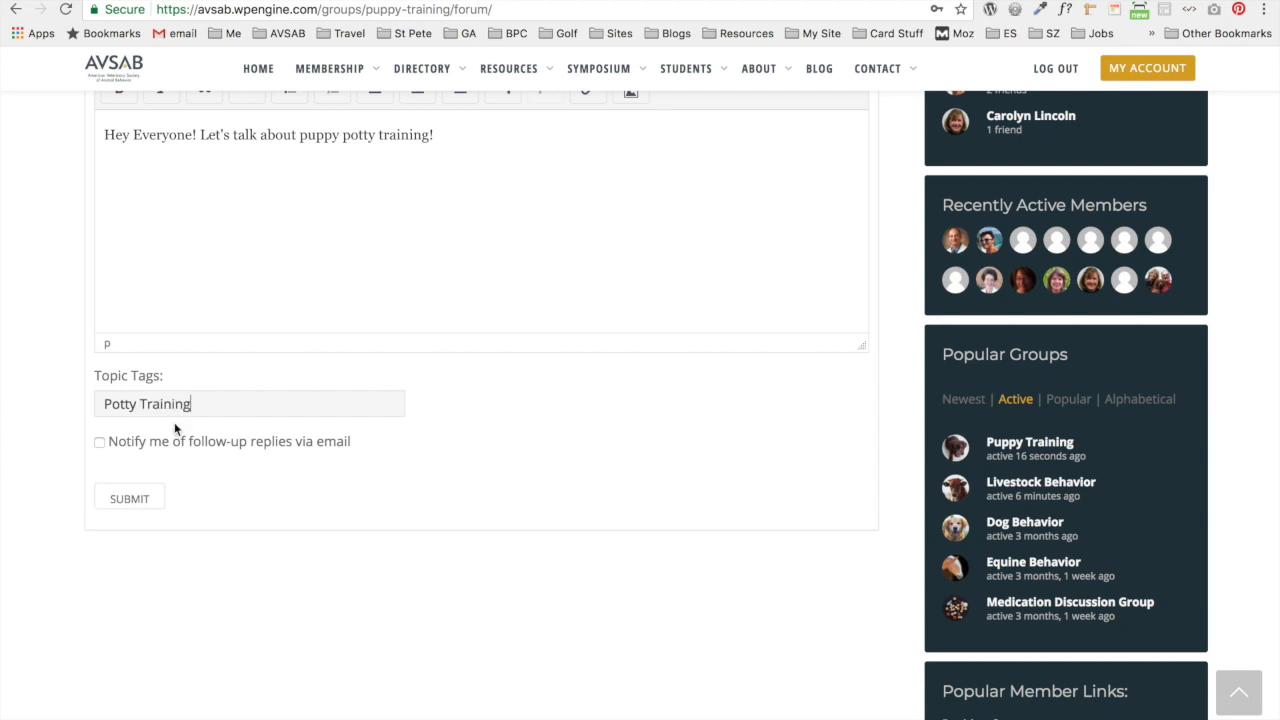
click(100, 444)
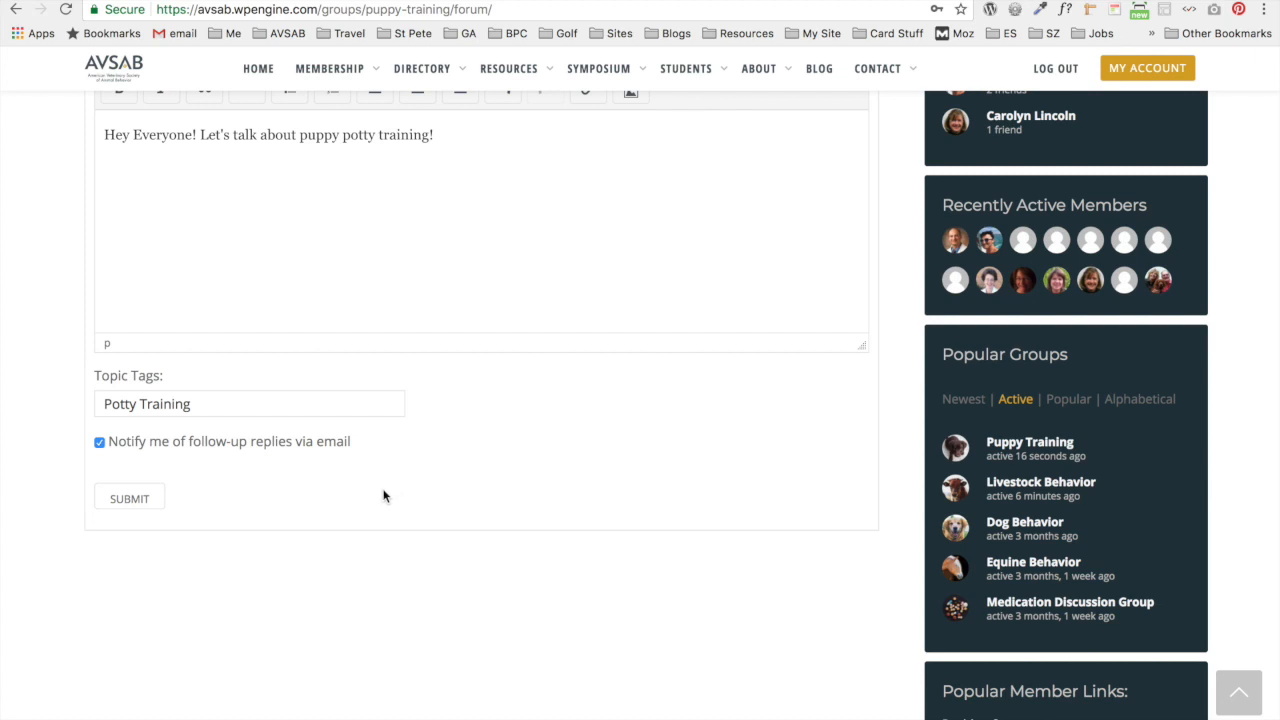
click(152, 507)
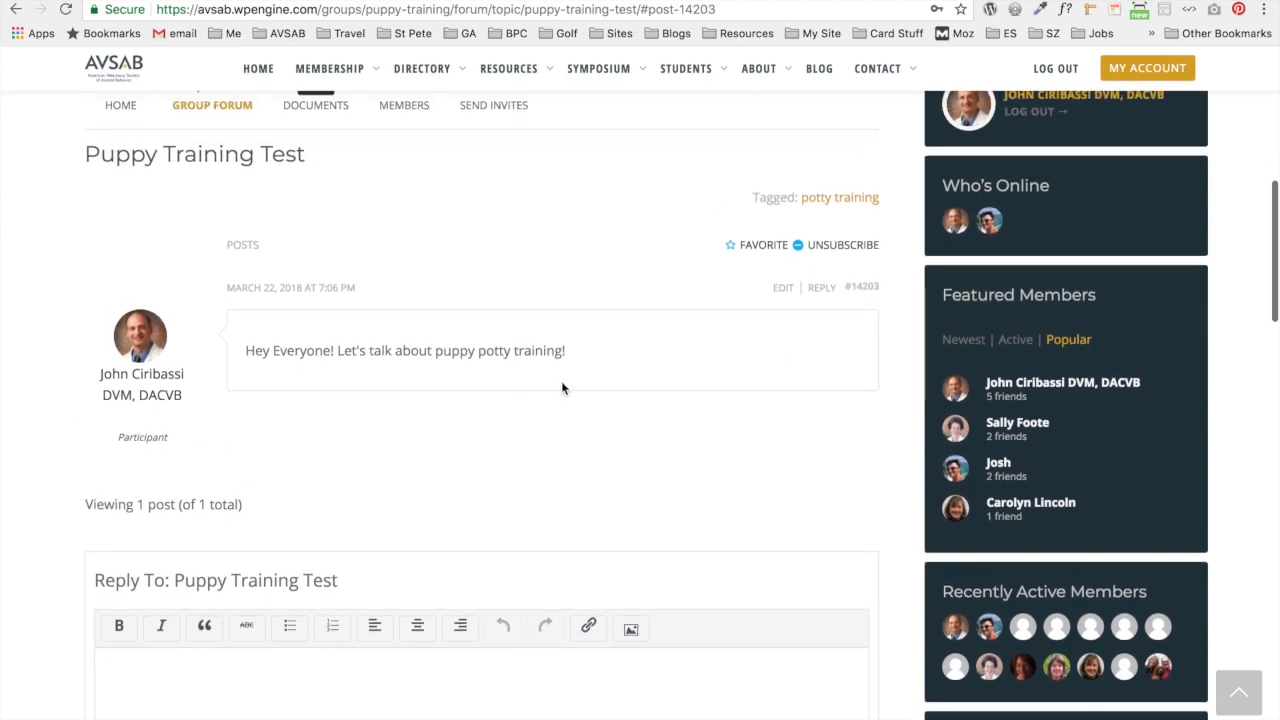
Step: Open the group's documents section and review the documents list and the fields for uploading a new document
scroll(564, 387, up, 2)
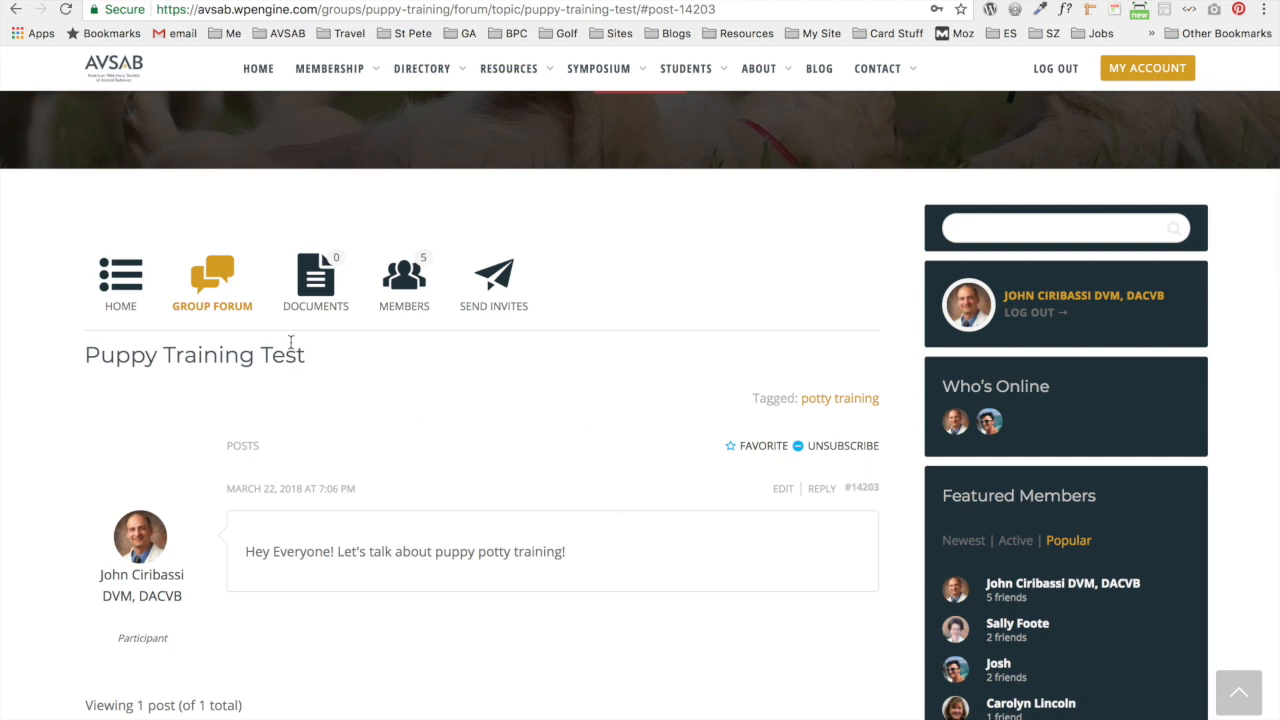
click(318, 290)
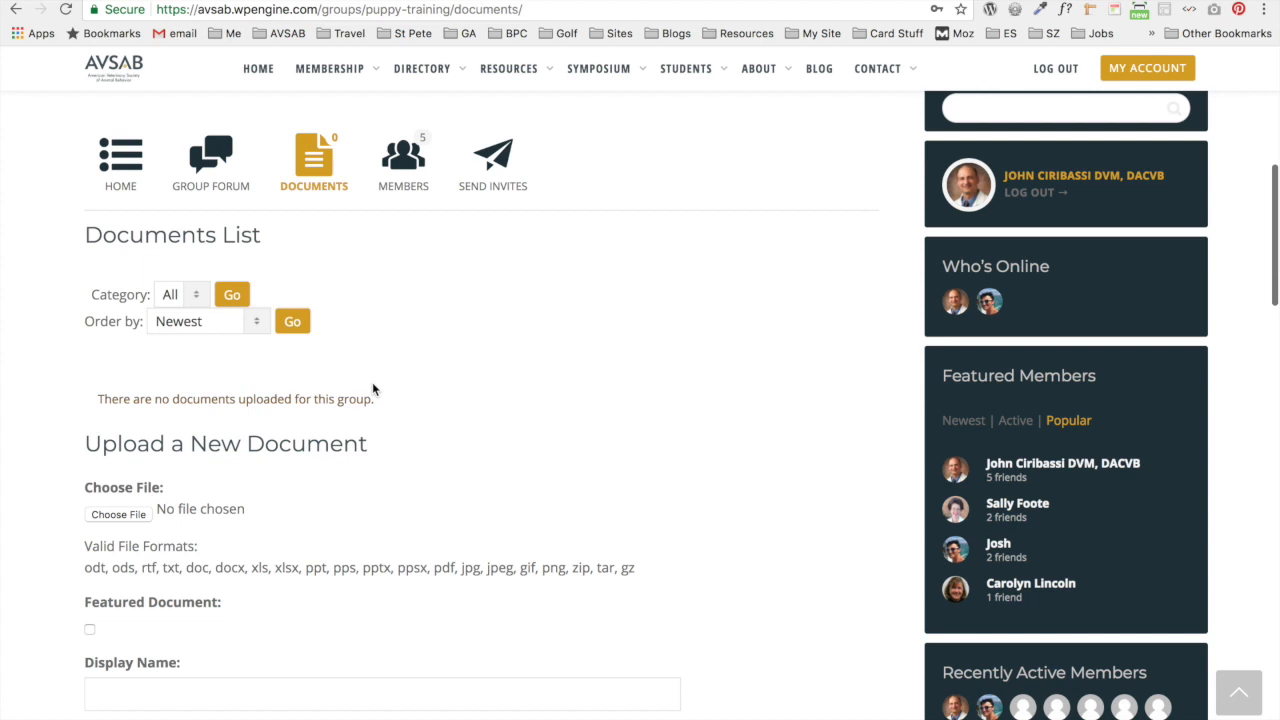
scroll(372, 388, down, 1)
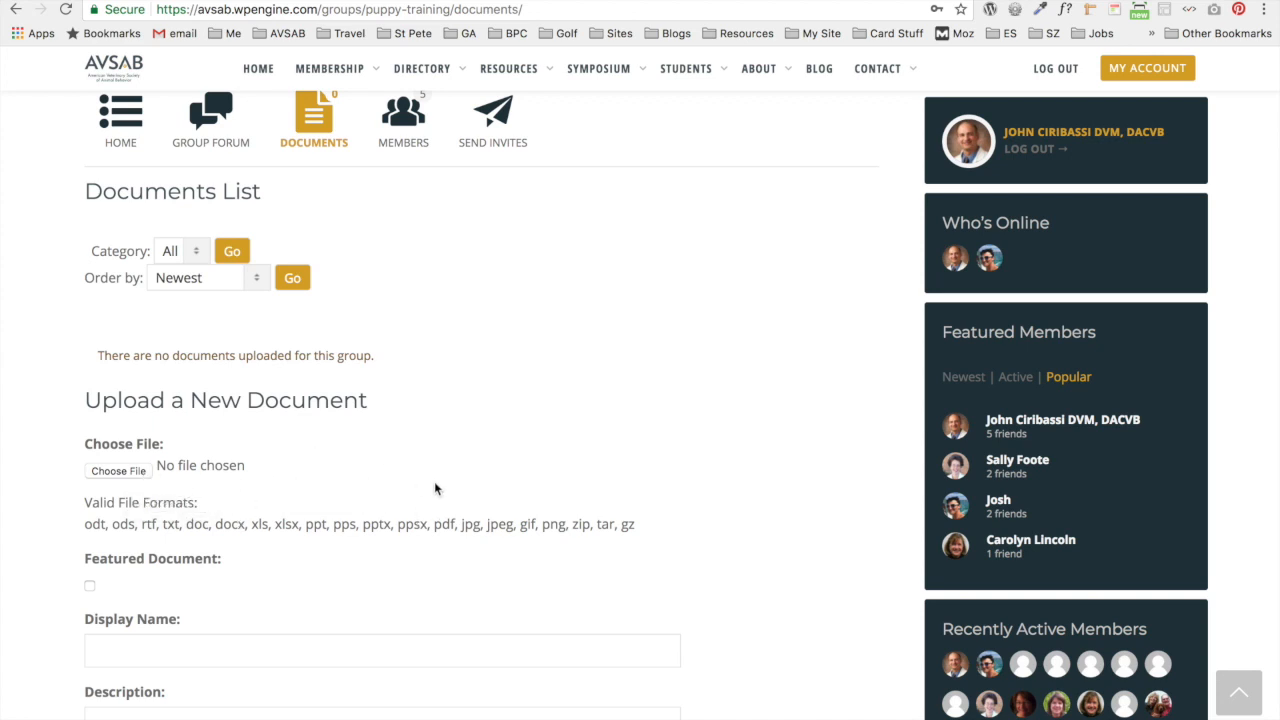
scroll(420, 483, down, 5)
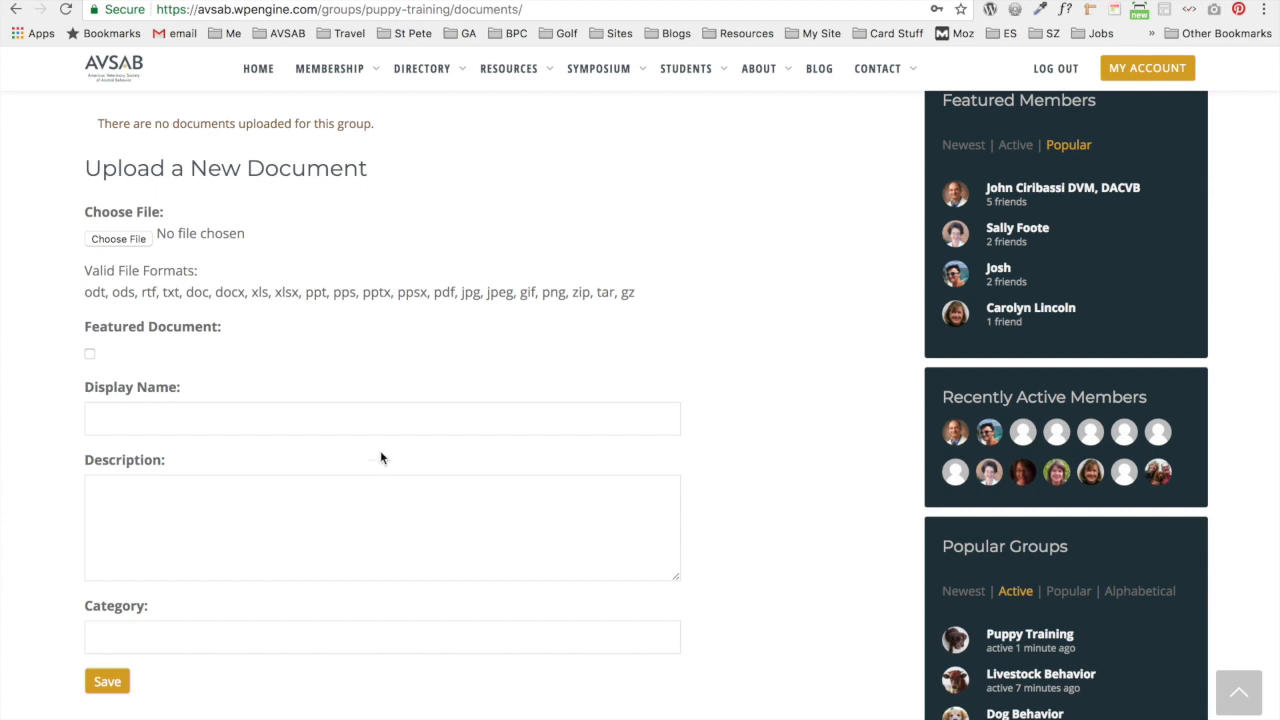
scroll(380, 458, up, 3)
scroll(380, 458, up, 10)
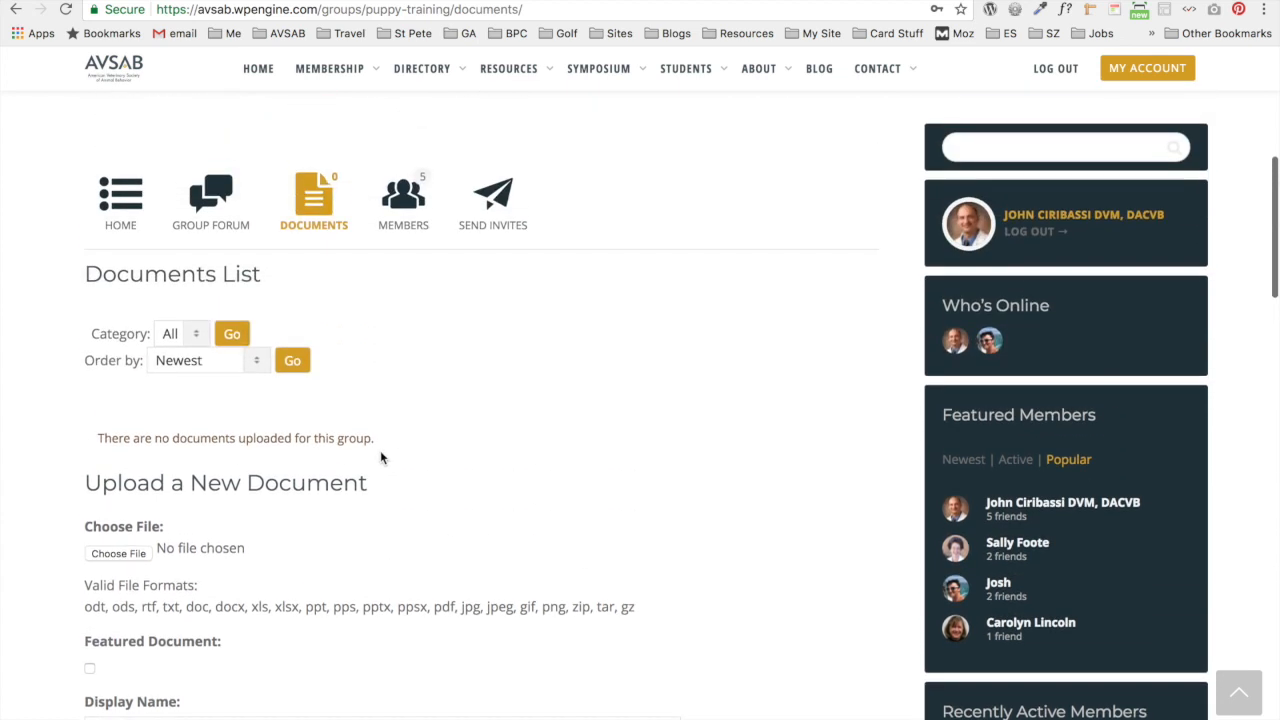
scroll(380, 458, up, 3)
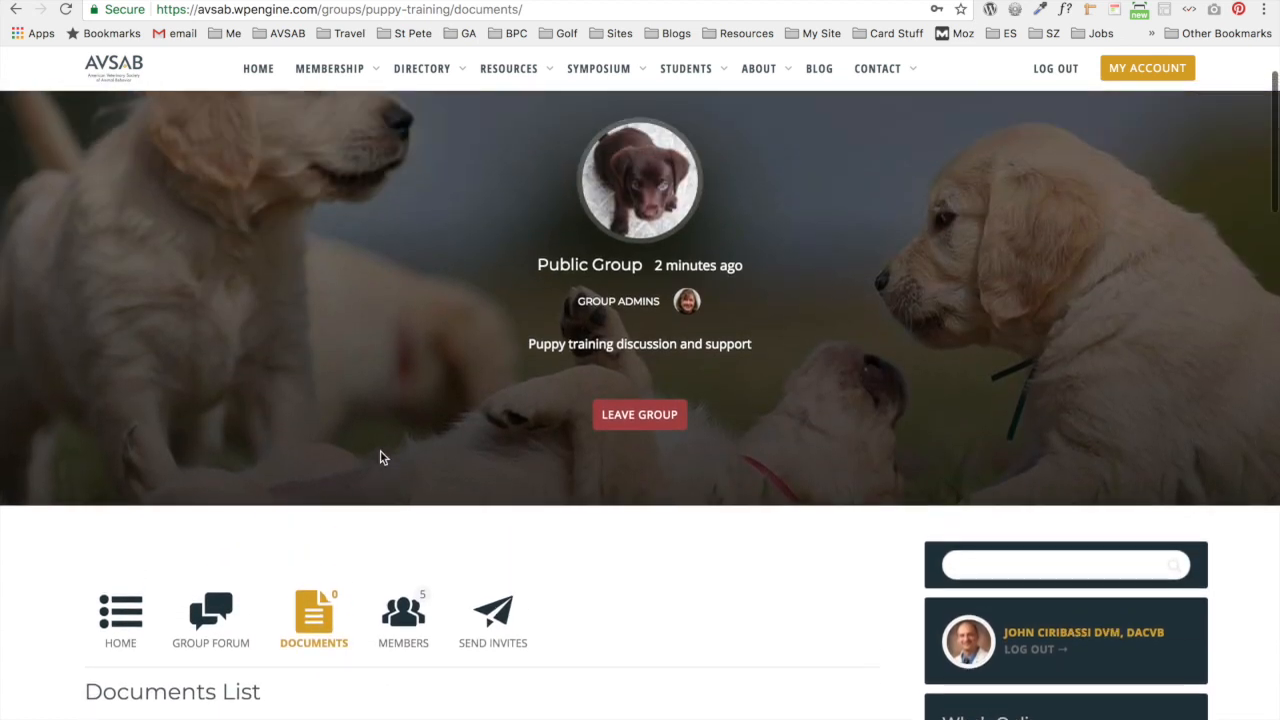
Step: Open the Puppy Training group's member list and look through its members
scroll(705, 566, down, 5)
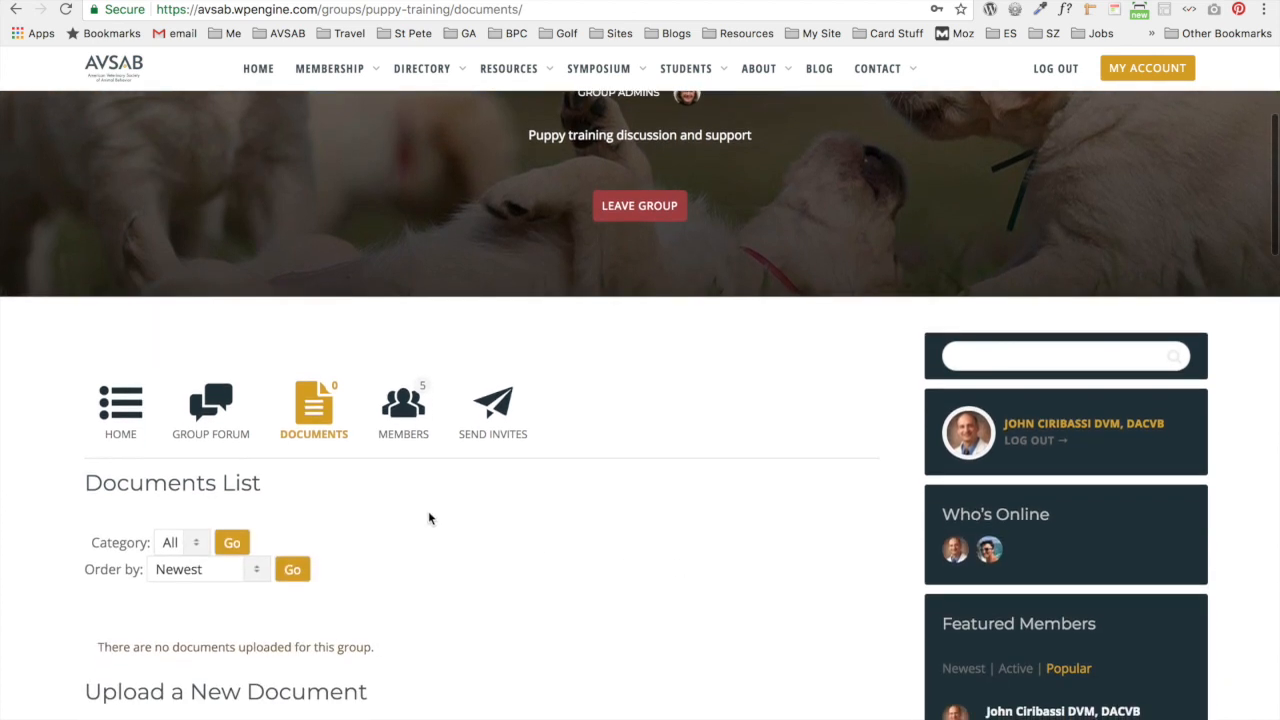
click(401, 412)
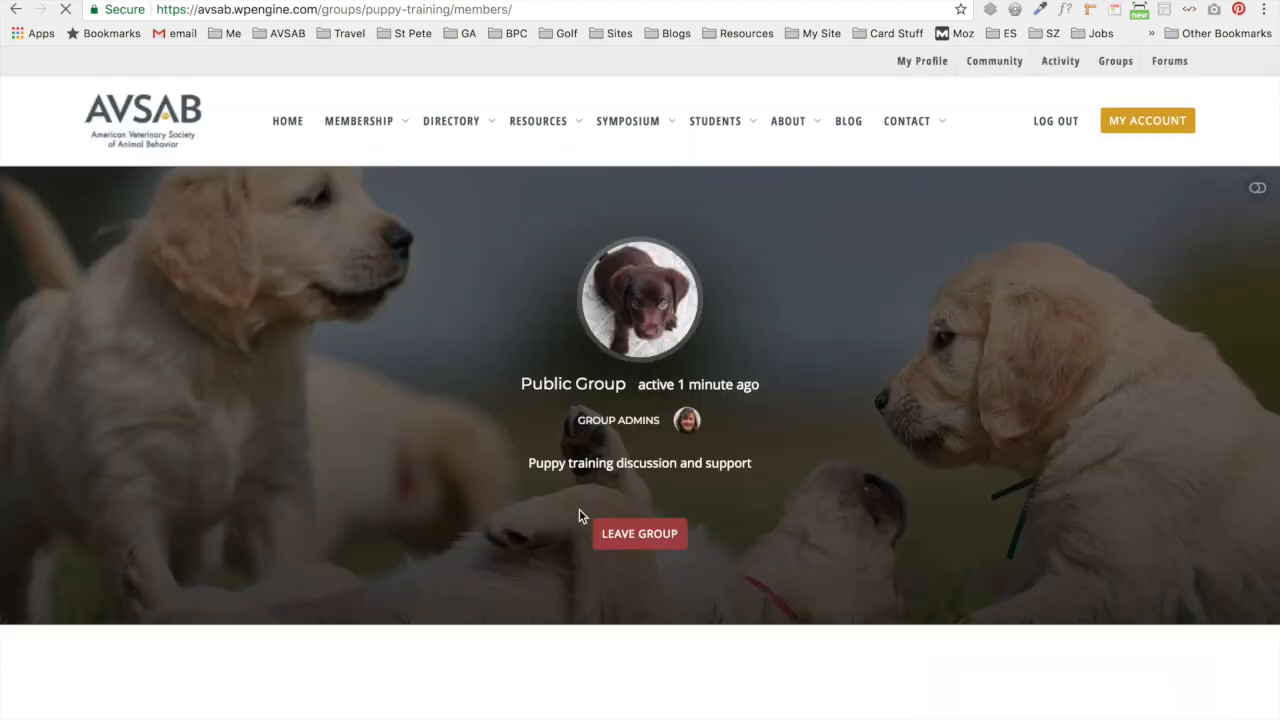
scroll(579, 510, down, 4)
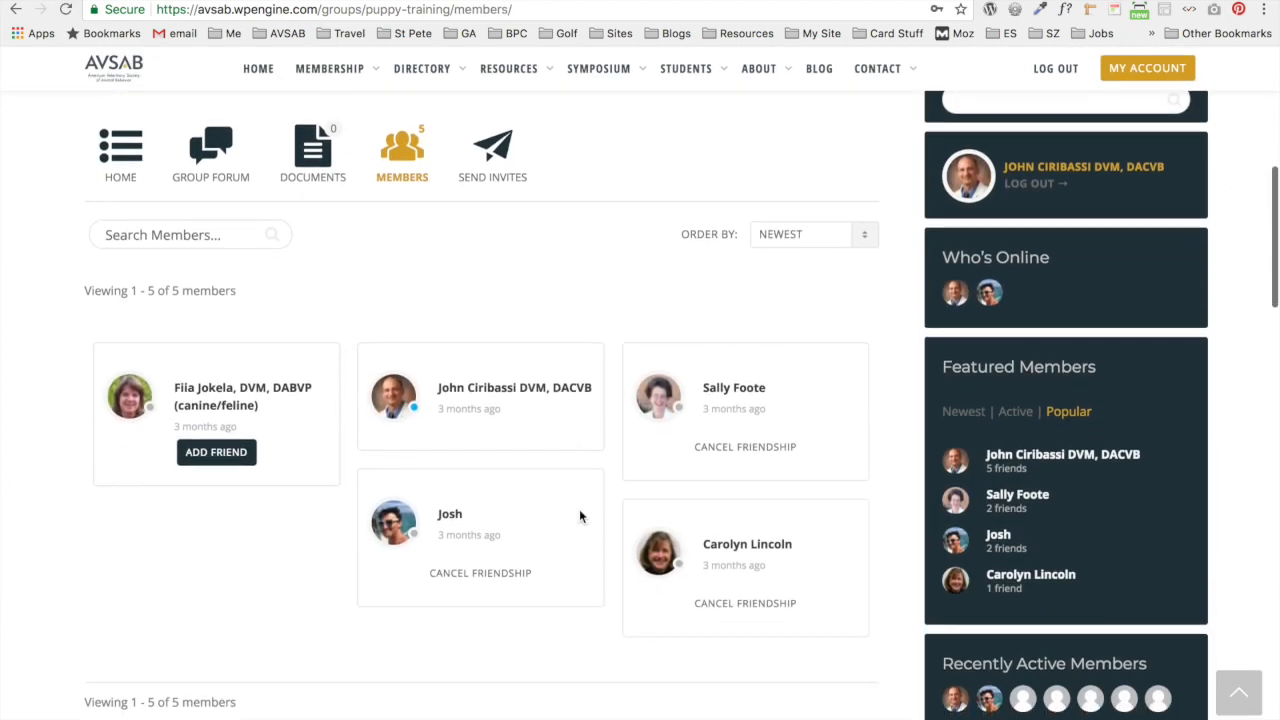
scroll(579, 511, up, 5)
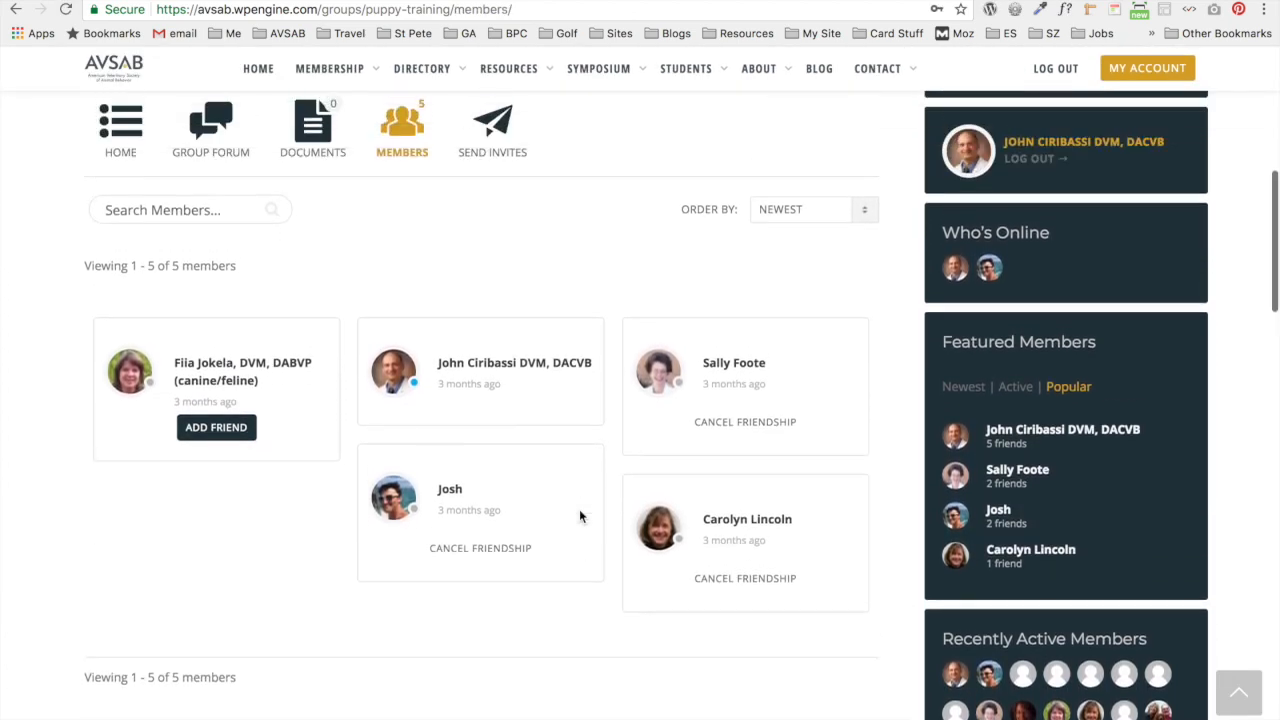
Step: Return from the Puppy Training member list to the groups directory and start creating a new group
scroll(590, 517, up, 2)
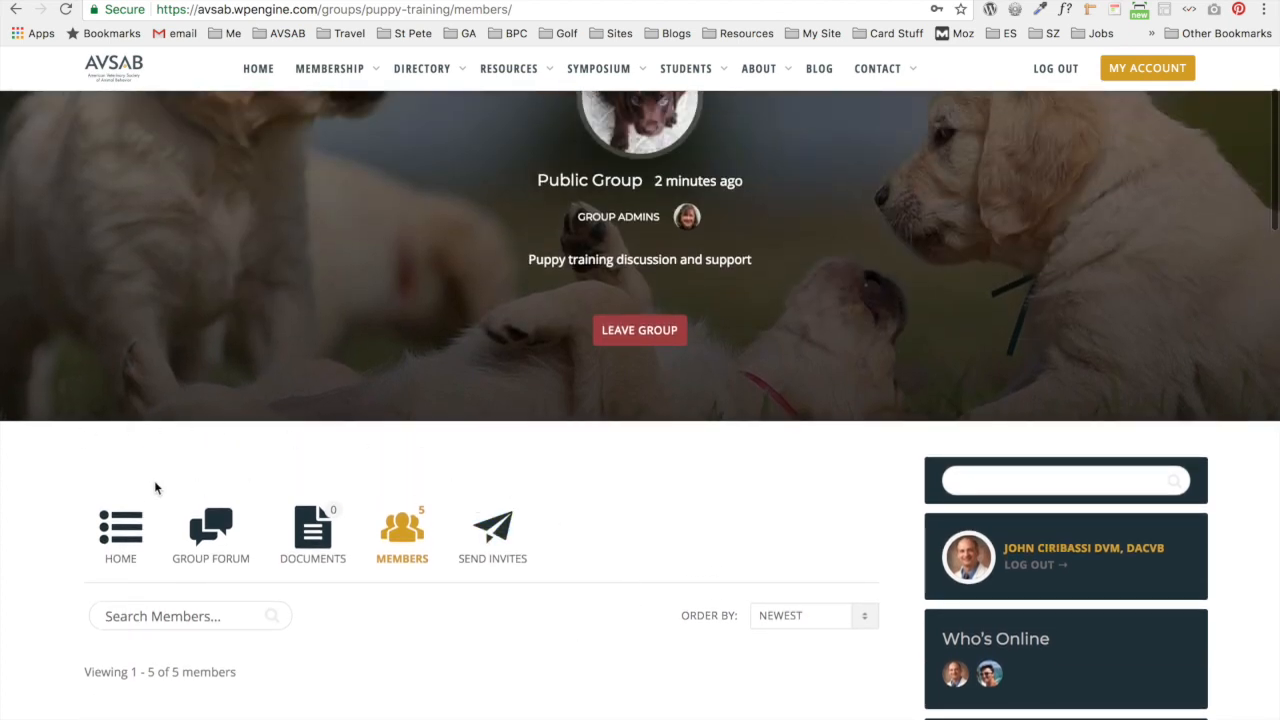
scroll(769, 548, up, 3)
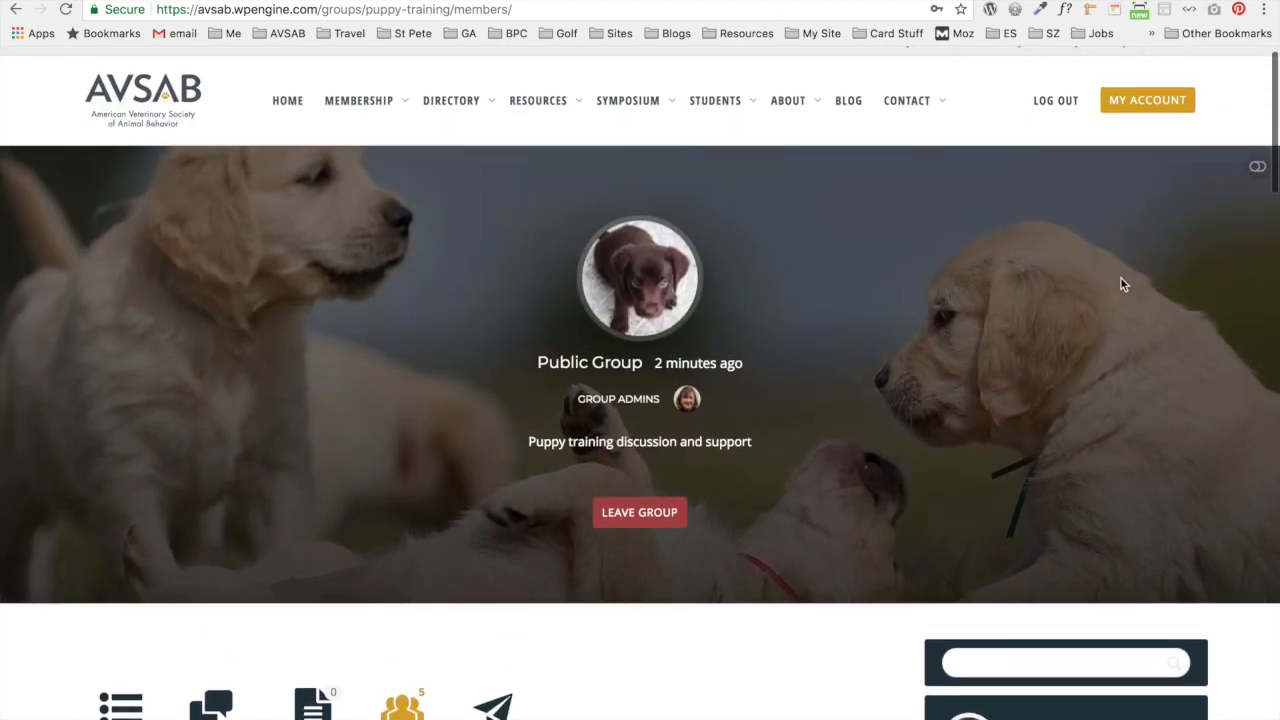
scroll(1122, 280, up, 1)
click(1116, 68)
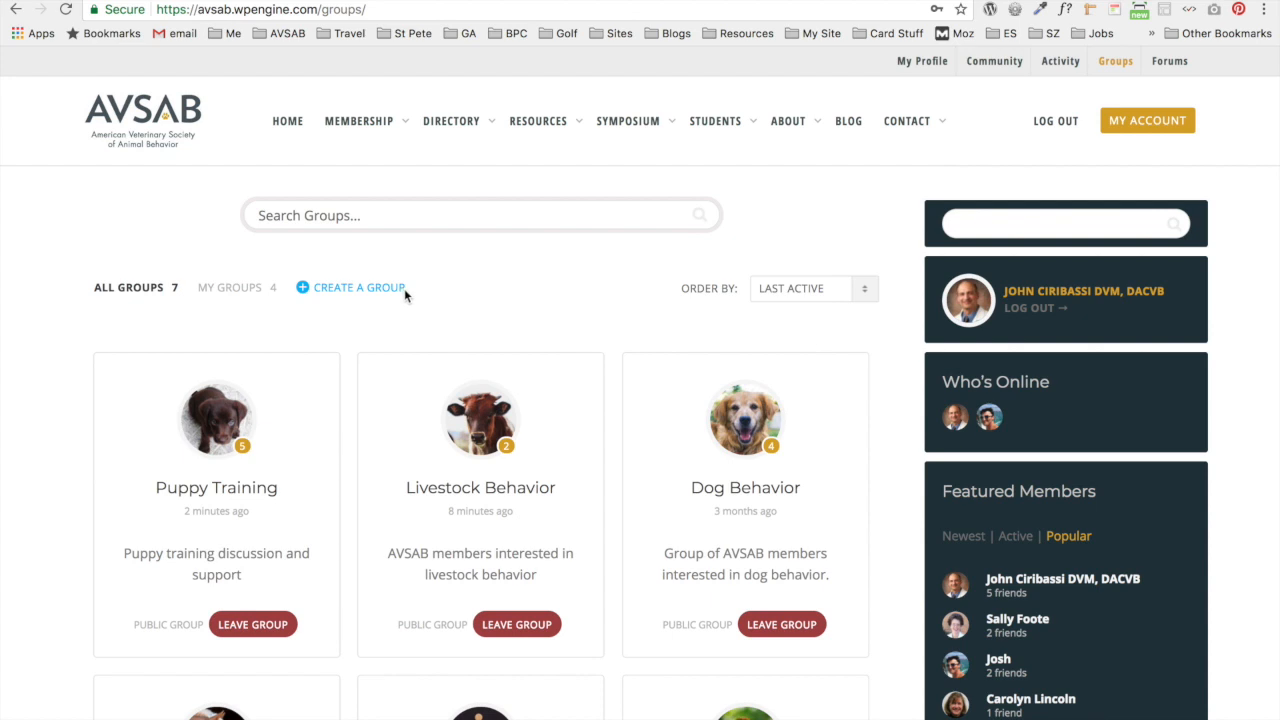
click(375, 291)
Step: Name the group "Reptile Behavior", describe it as "AVSAB members interested in reptile behavior." and create it
click(278, 399)
text(Re[ti)
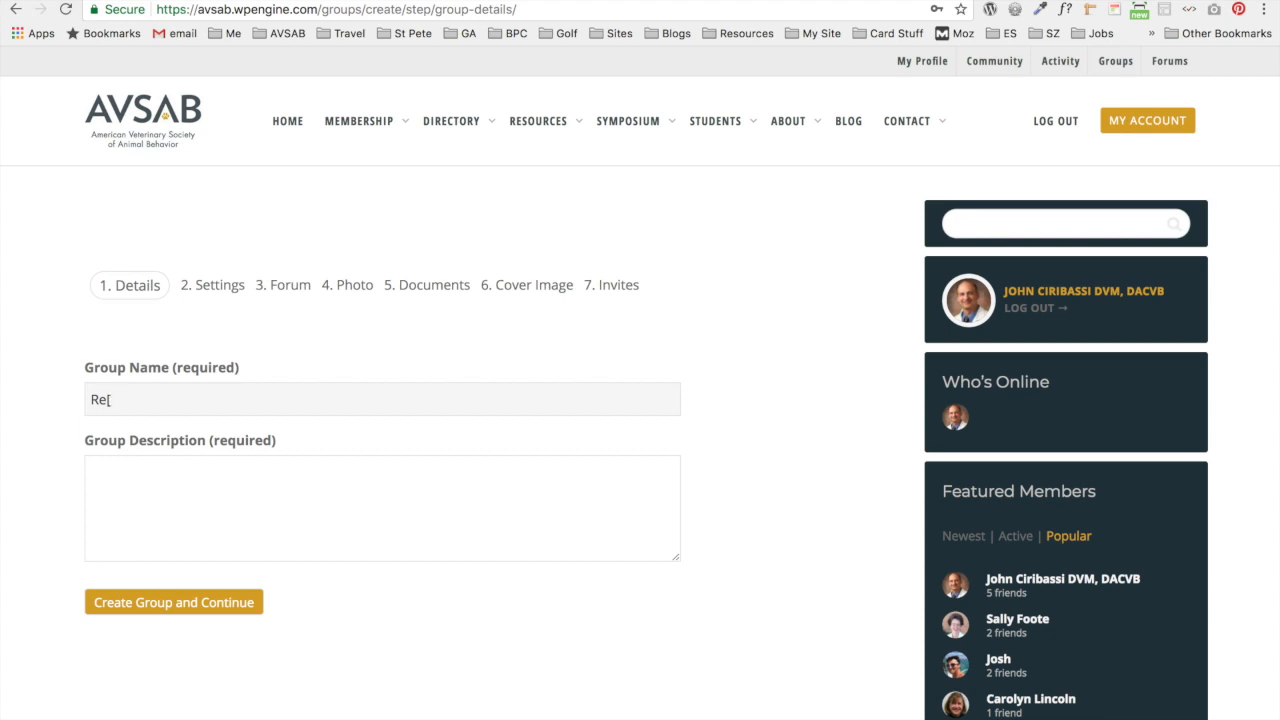
key(BackSpace)
text(ptile Behavior)
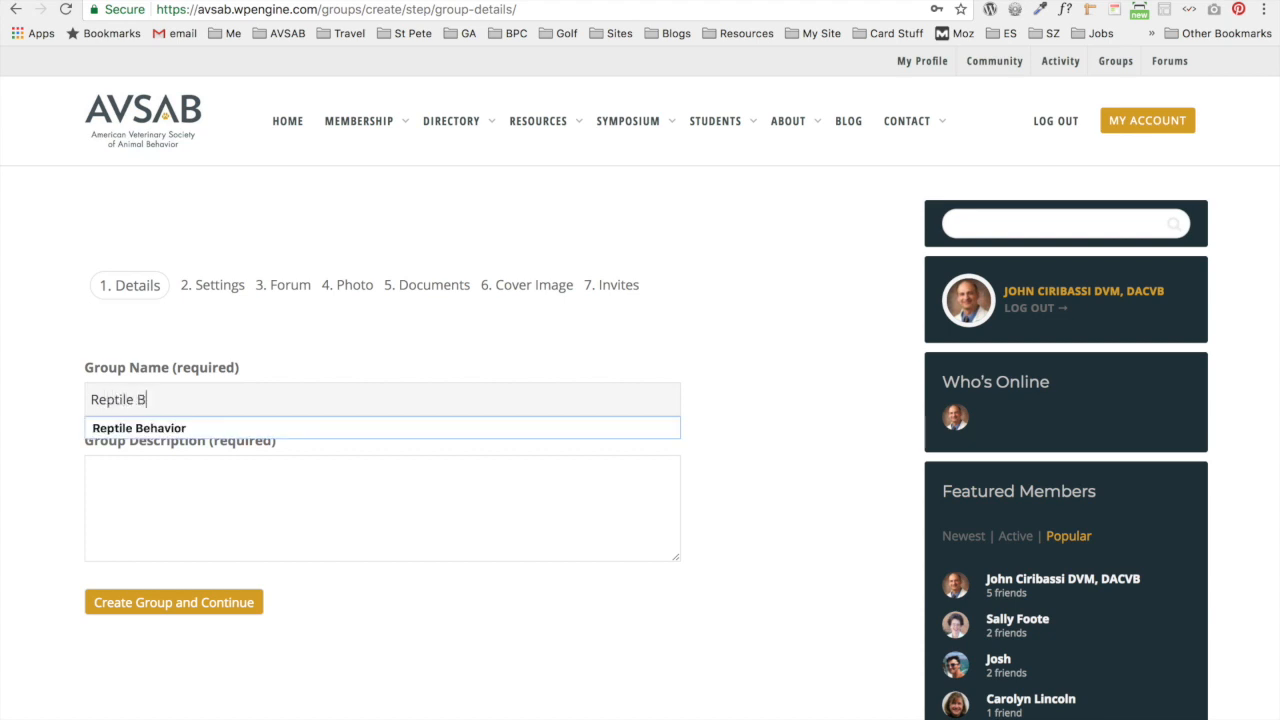
key(Tab)
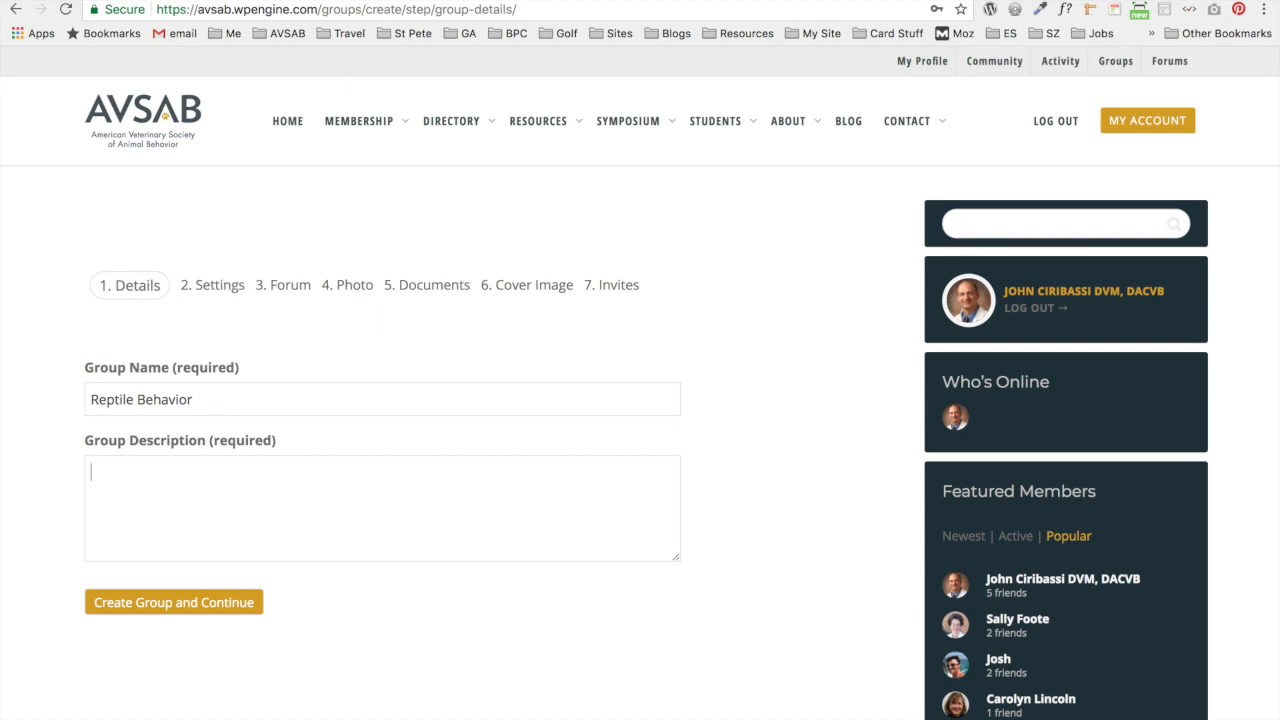
text(AVSAB members i)
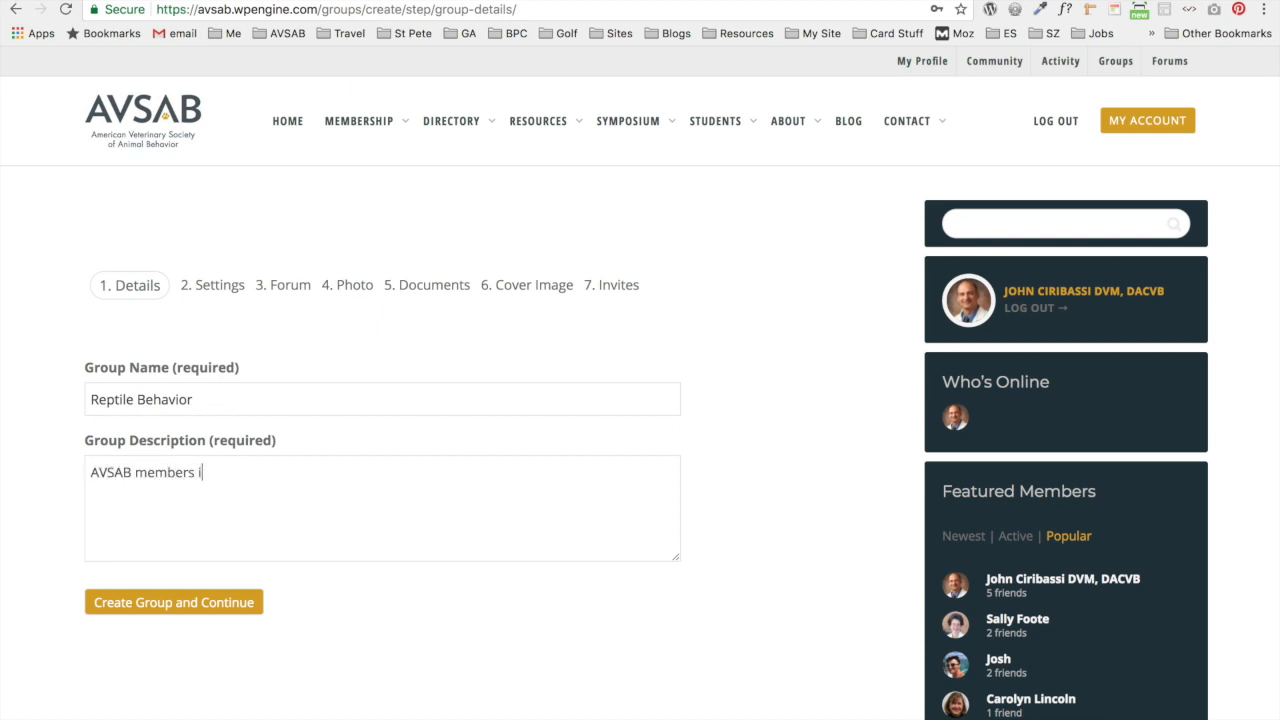
text(nterested in reptile behavior)
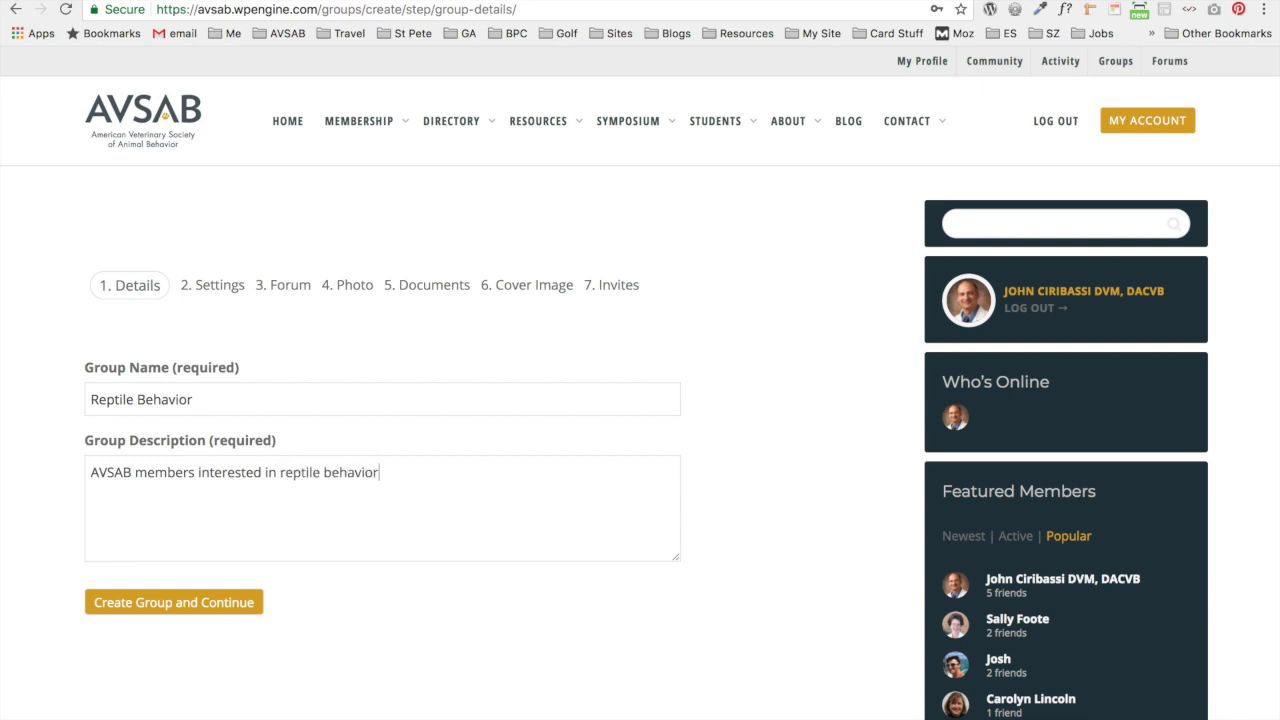
text(.)
click(190, 610)
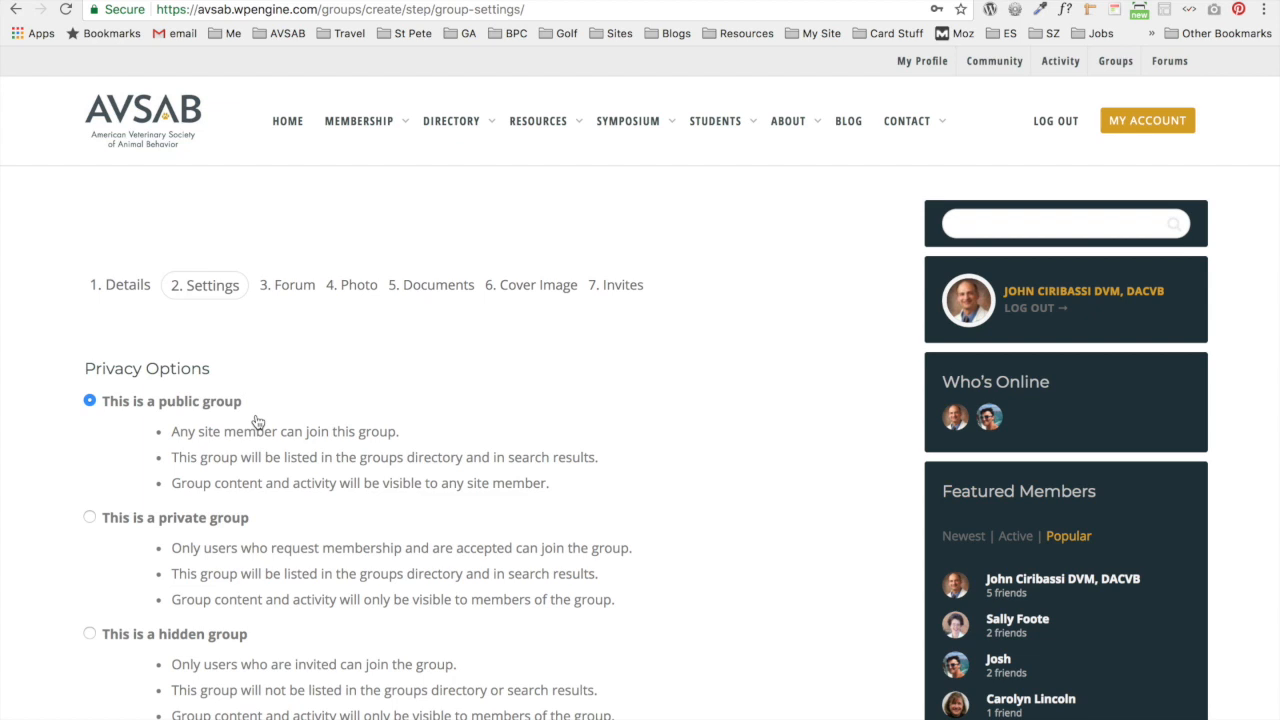
Step: Keep the group public with all group members allowed to invite others, and give it a discussion forum
scroll(257, 423, down, 3)
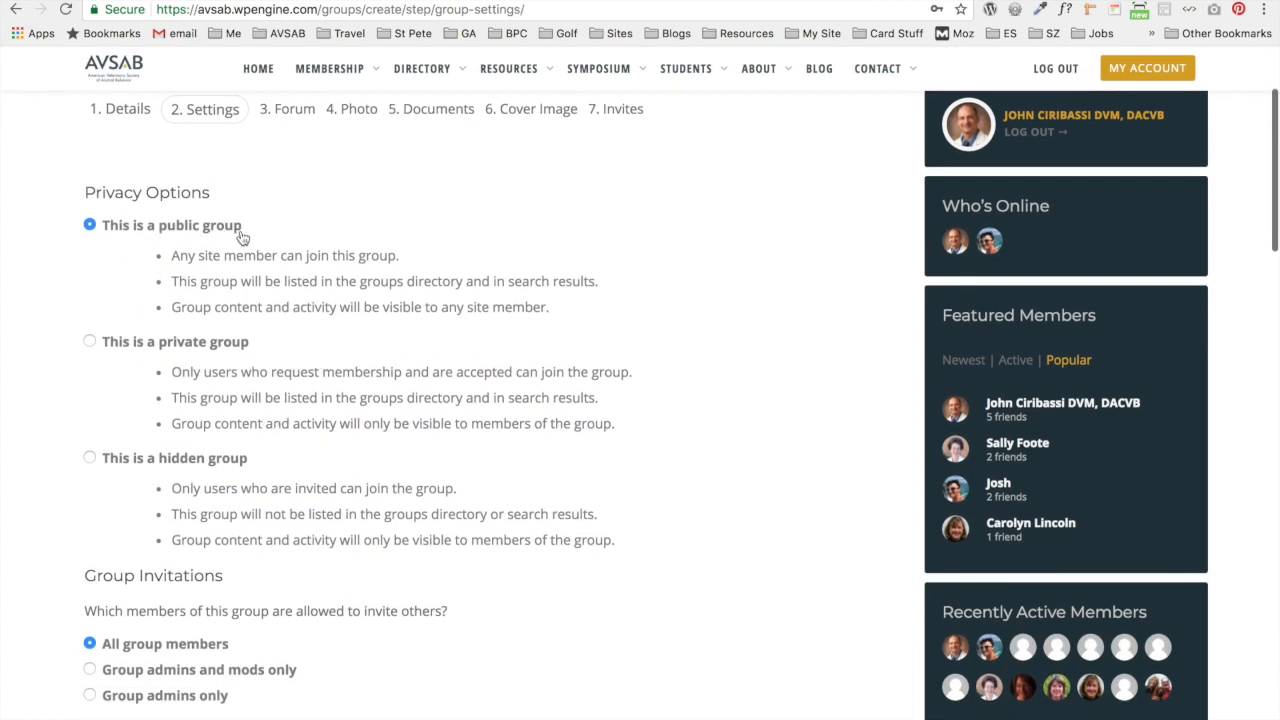
scroll(243, 414, down, 2)
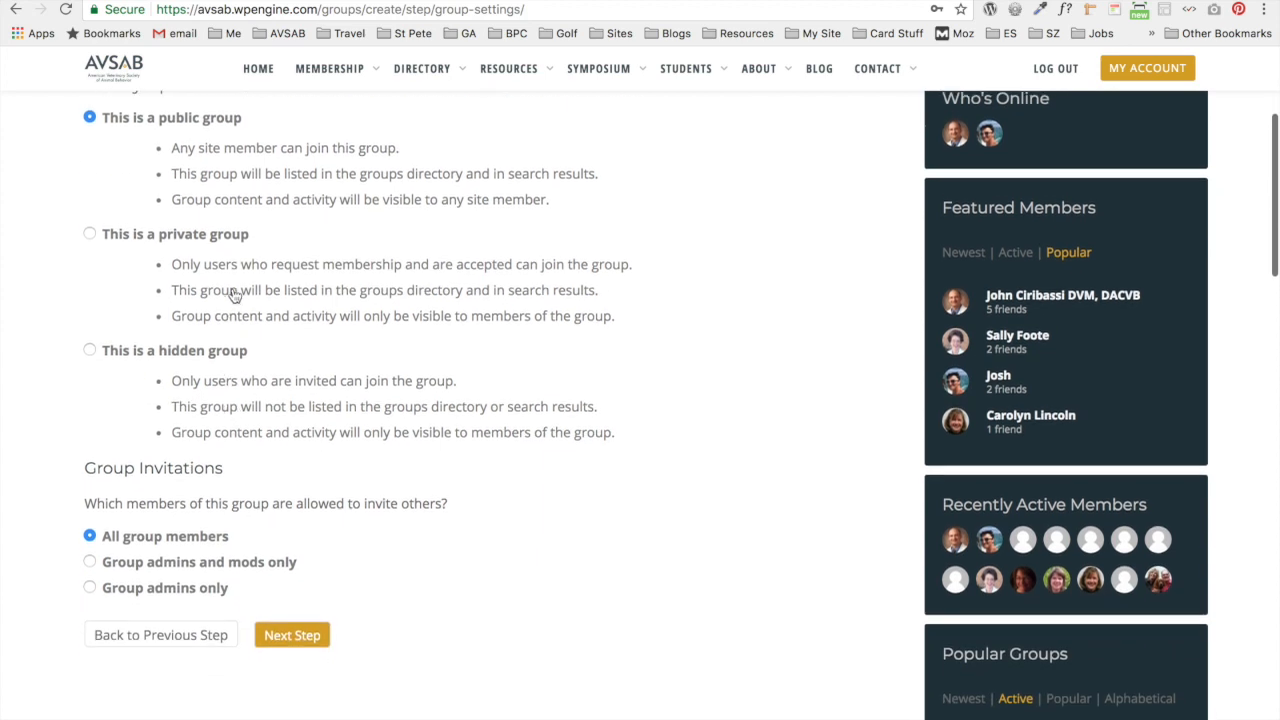
scroll(236, 295, up, 1)
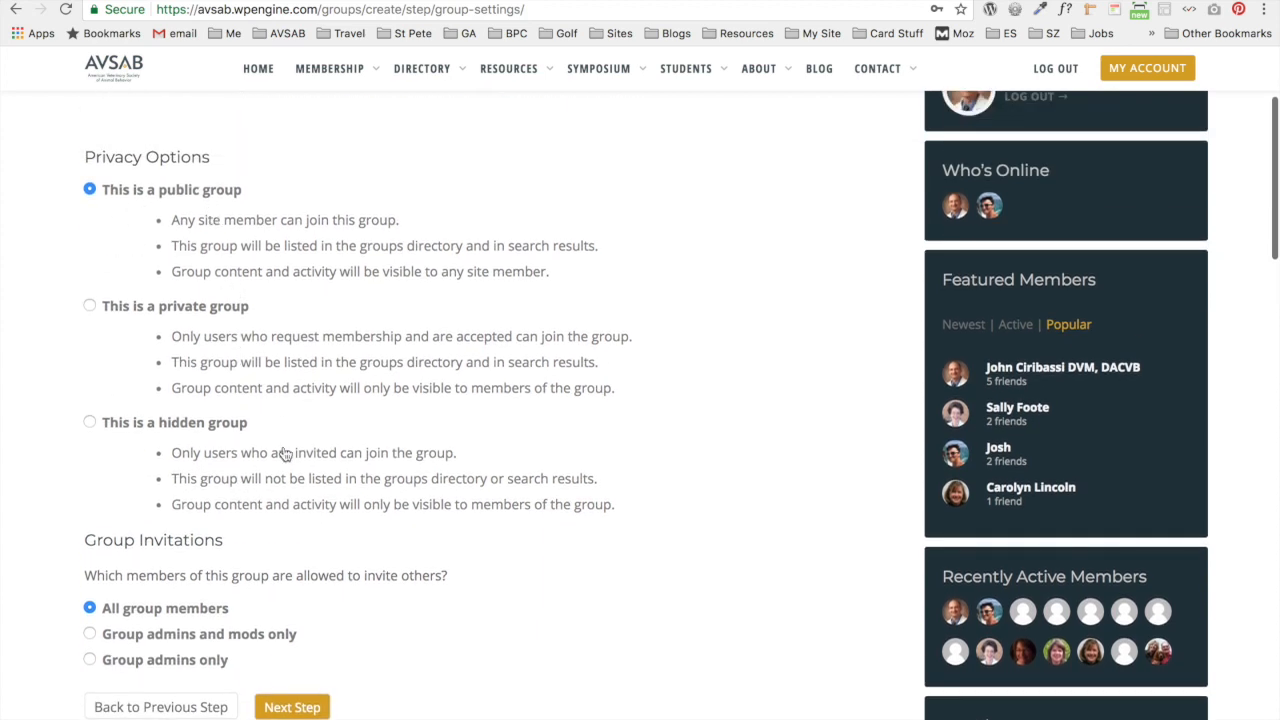
scroll(284, 459, down, 2)
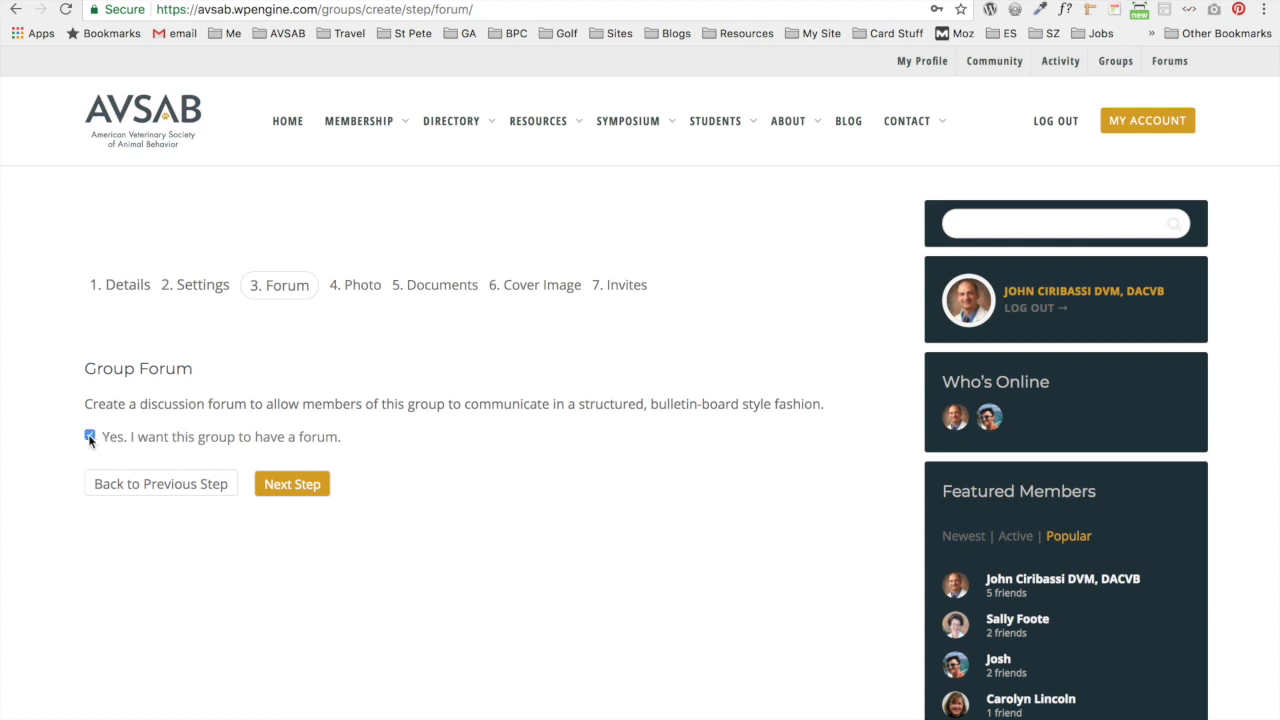
click(292, 485)
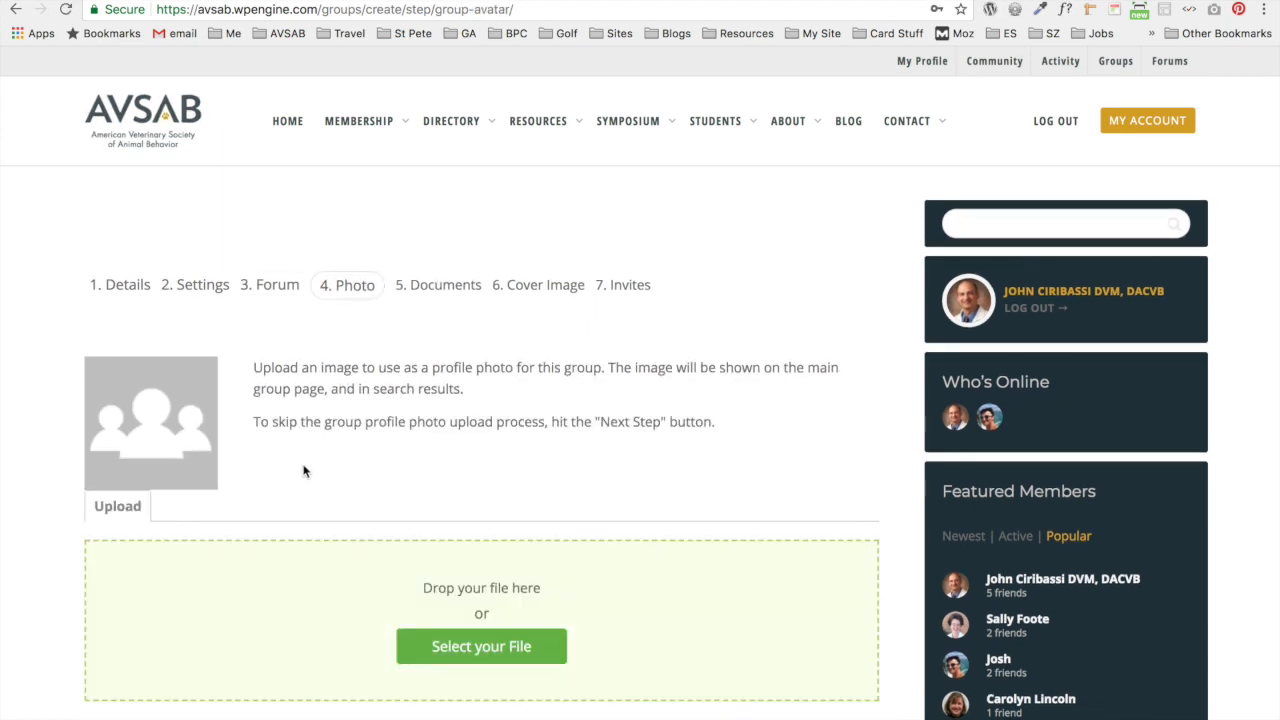
Step: Upload reptile-group-profile-photo.jpg from the Desktop as the group's profile photo
scroll(300, 415, down, 1)
scroll(264, 400, down, 4)
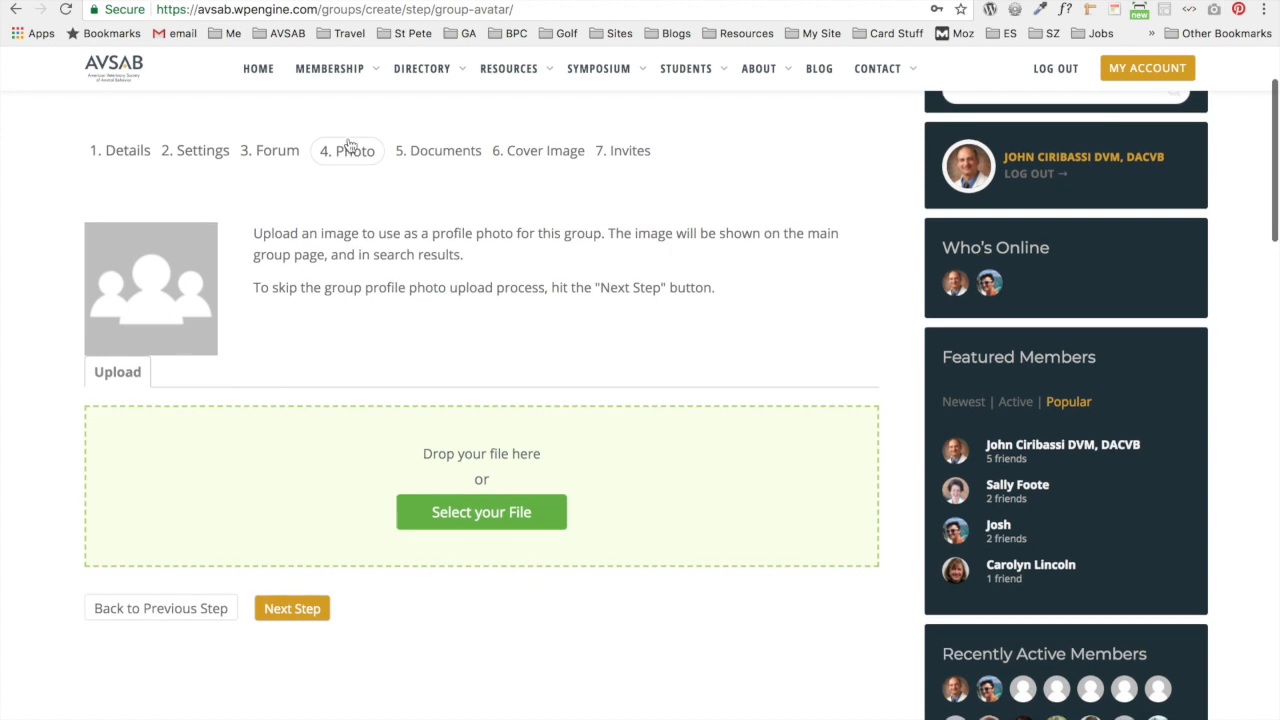
scroll(340, 415, down, 4)
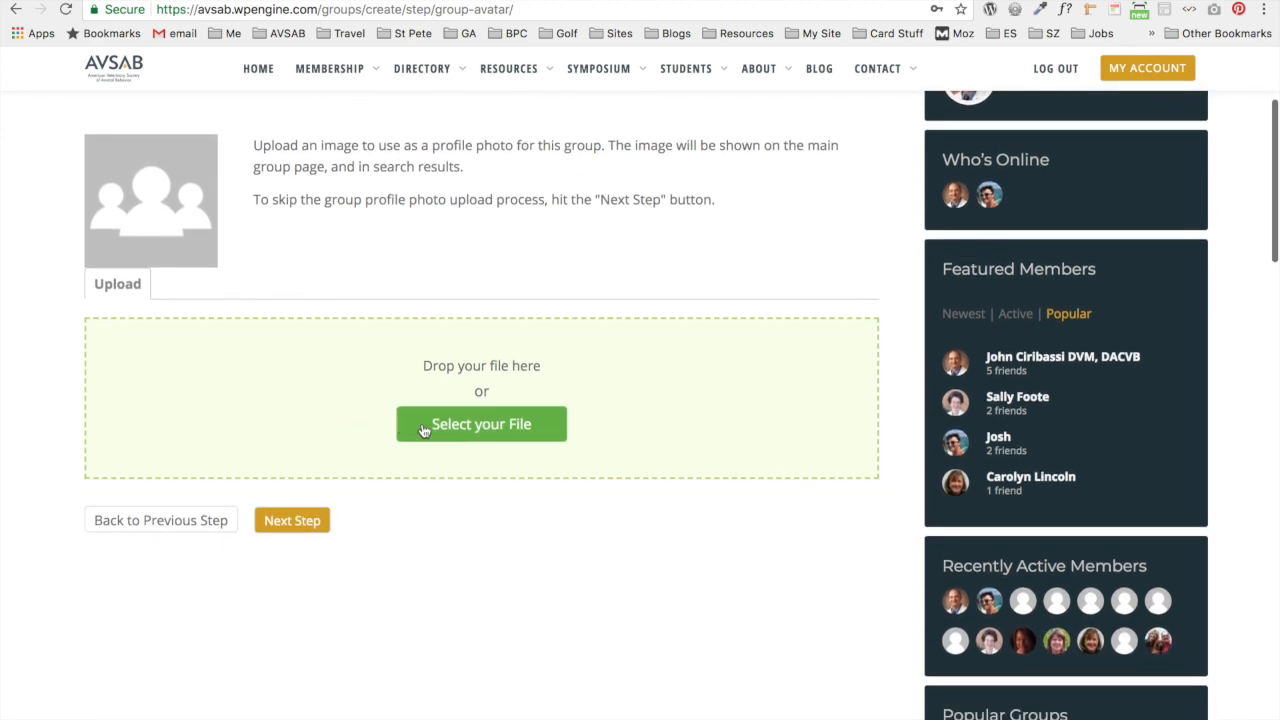
click(475, 432)
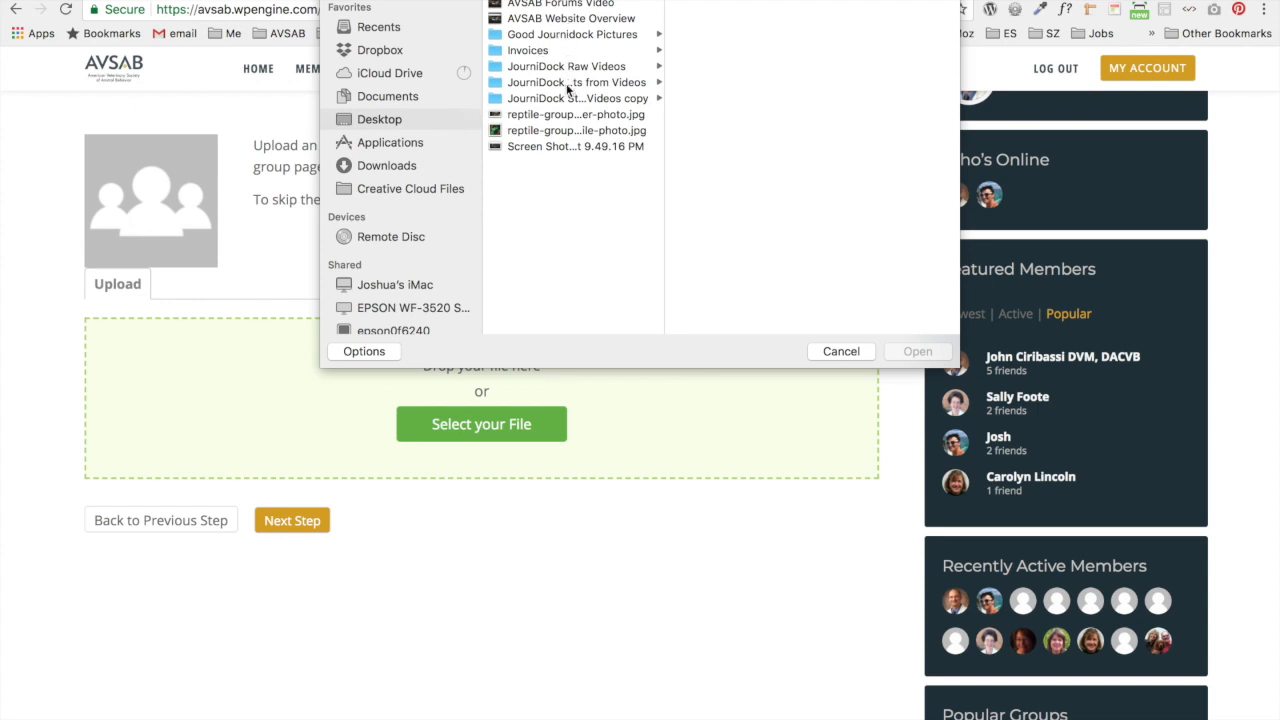
drag(664, 124, 740, 124)
click(612, 114)
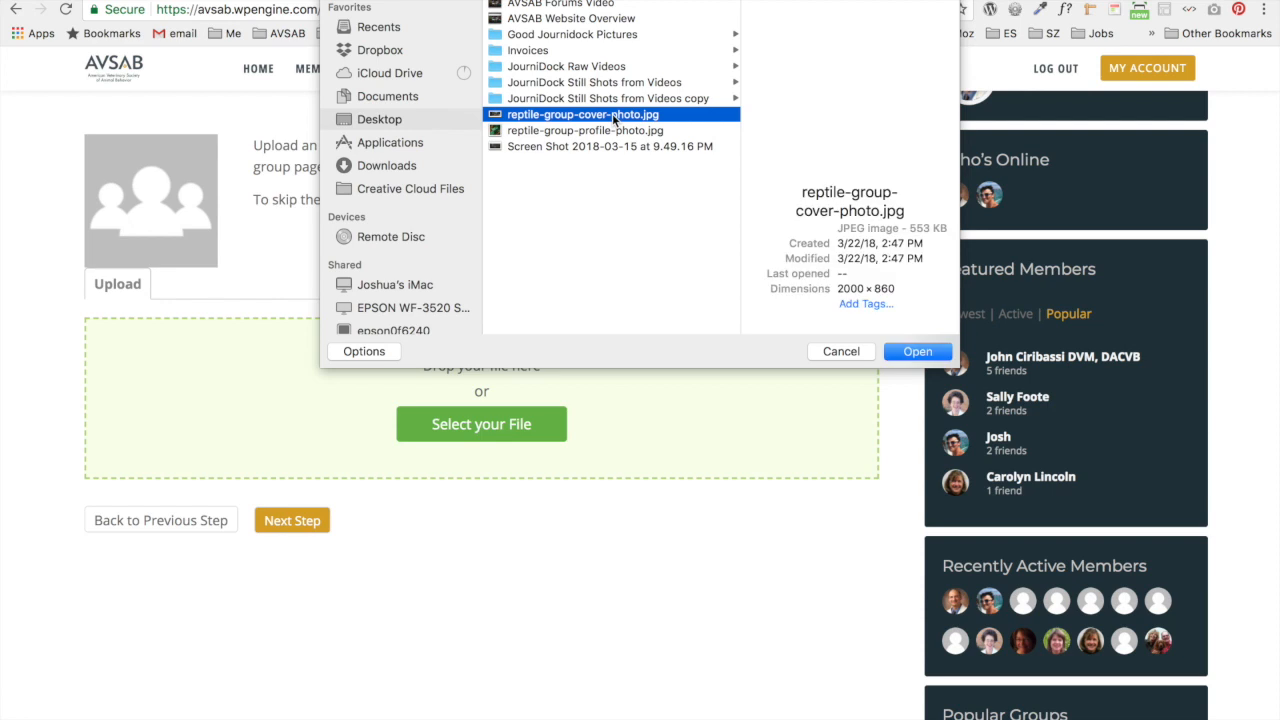
click(612, 130)
click(917, 352)
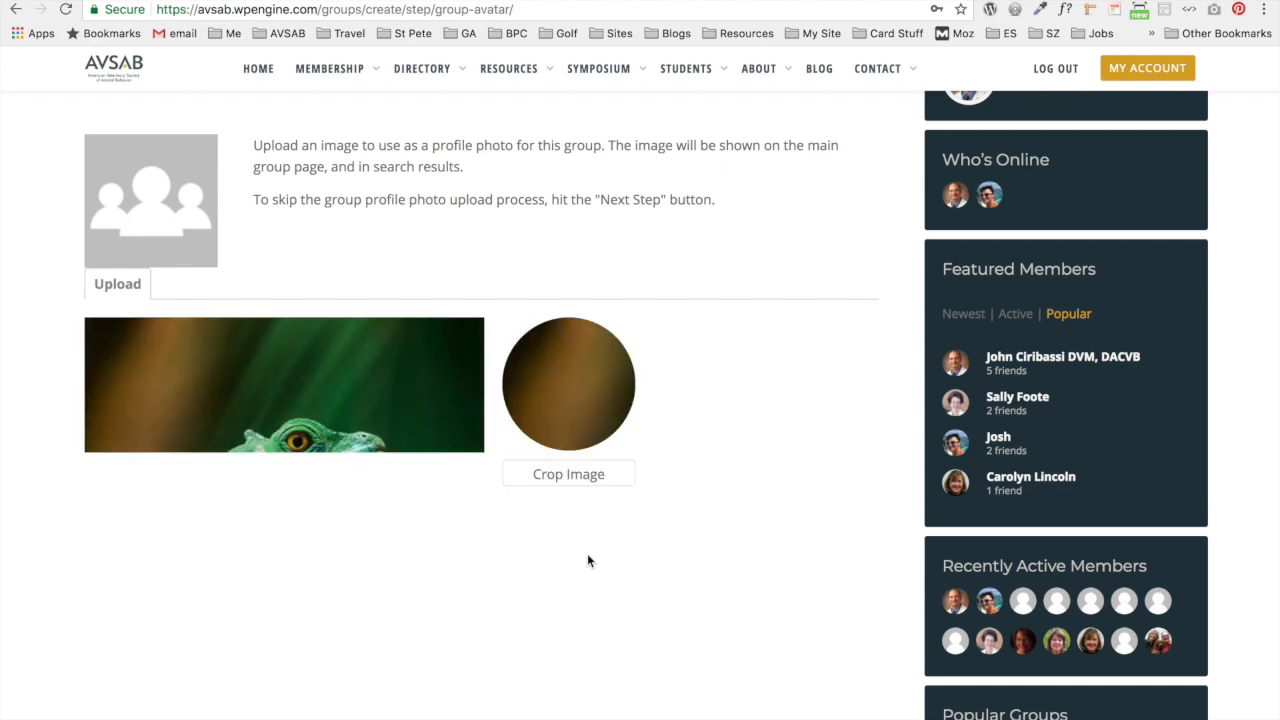
Step: Enlarge and reposition the crop area around the lizard's head and neck, and crop the profile photo
drag(305, 528, 300, 514)
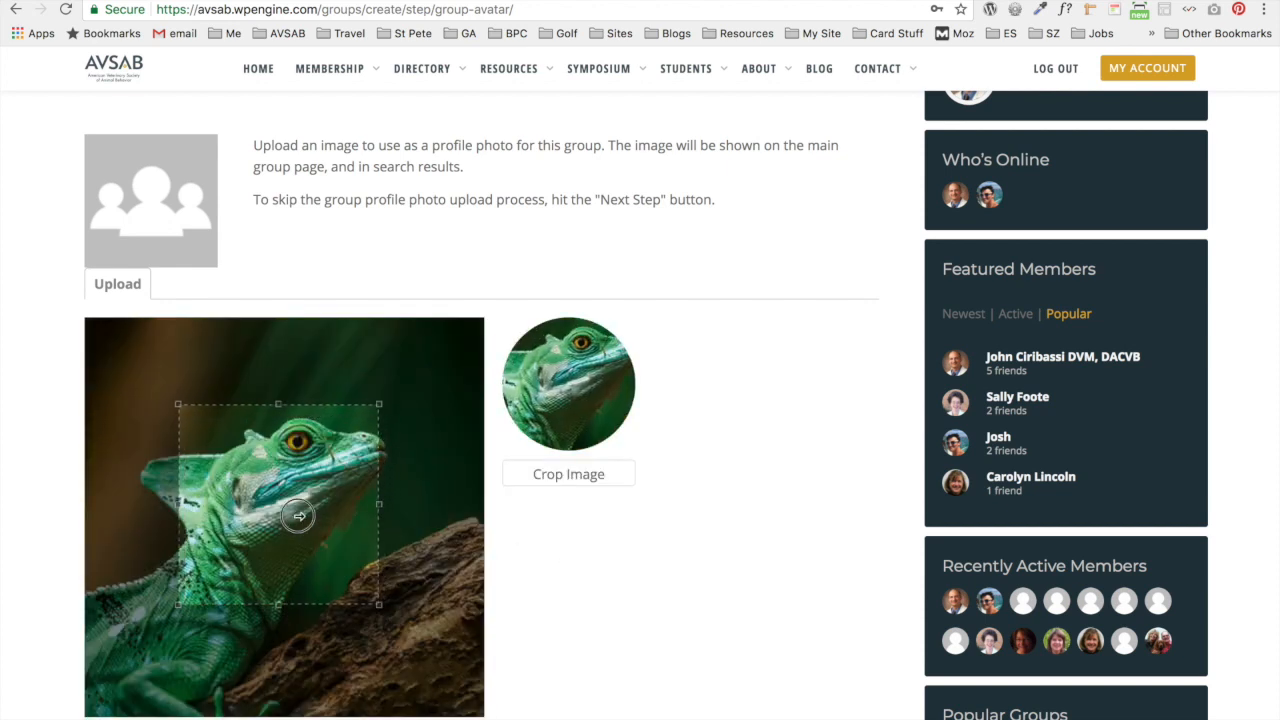
drag(380, 405, 427, 367)
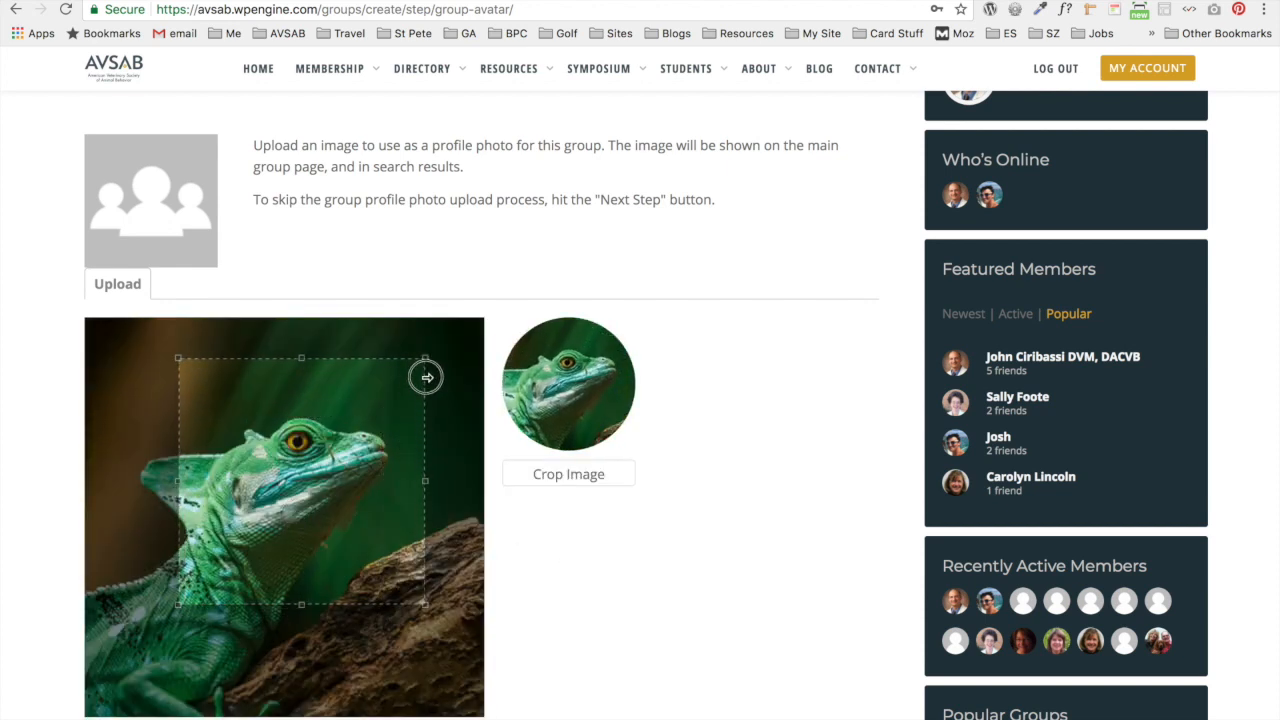
drag(179, 606, 153, 622)
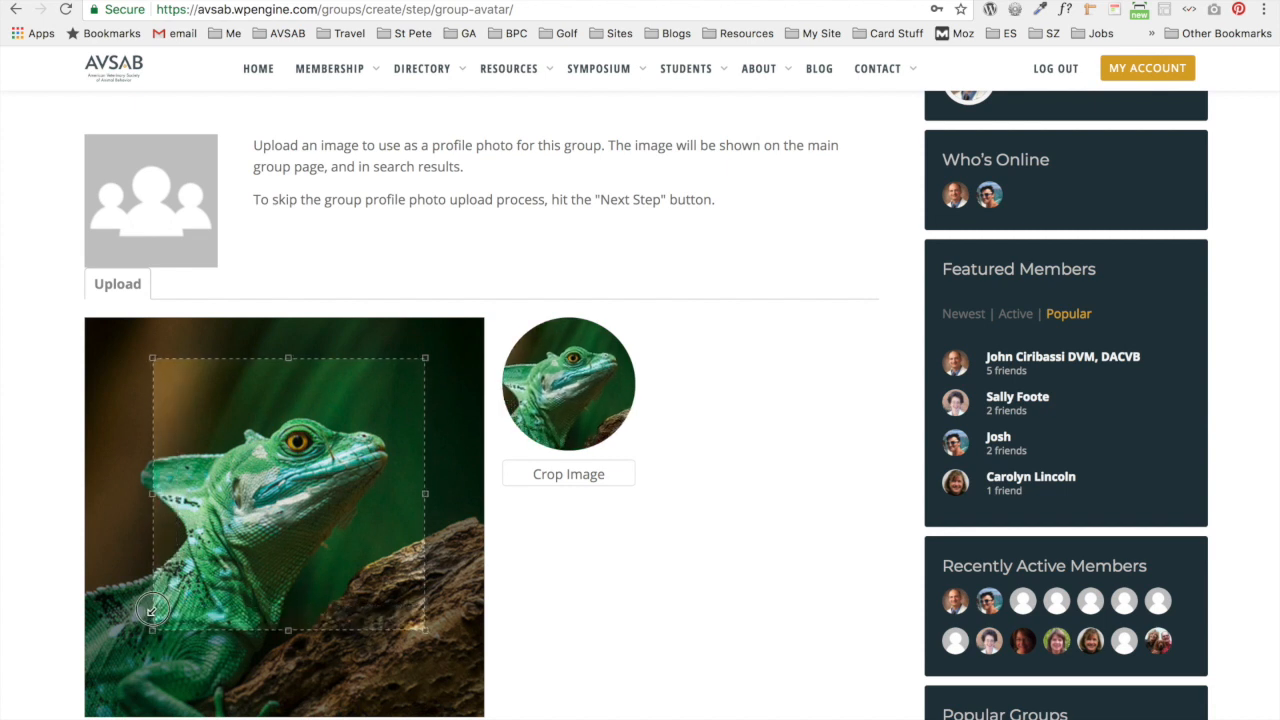
drag(228, 554, 213, 558)
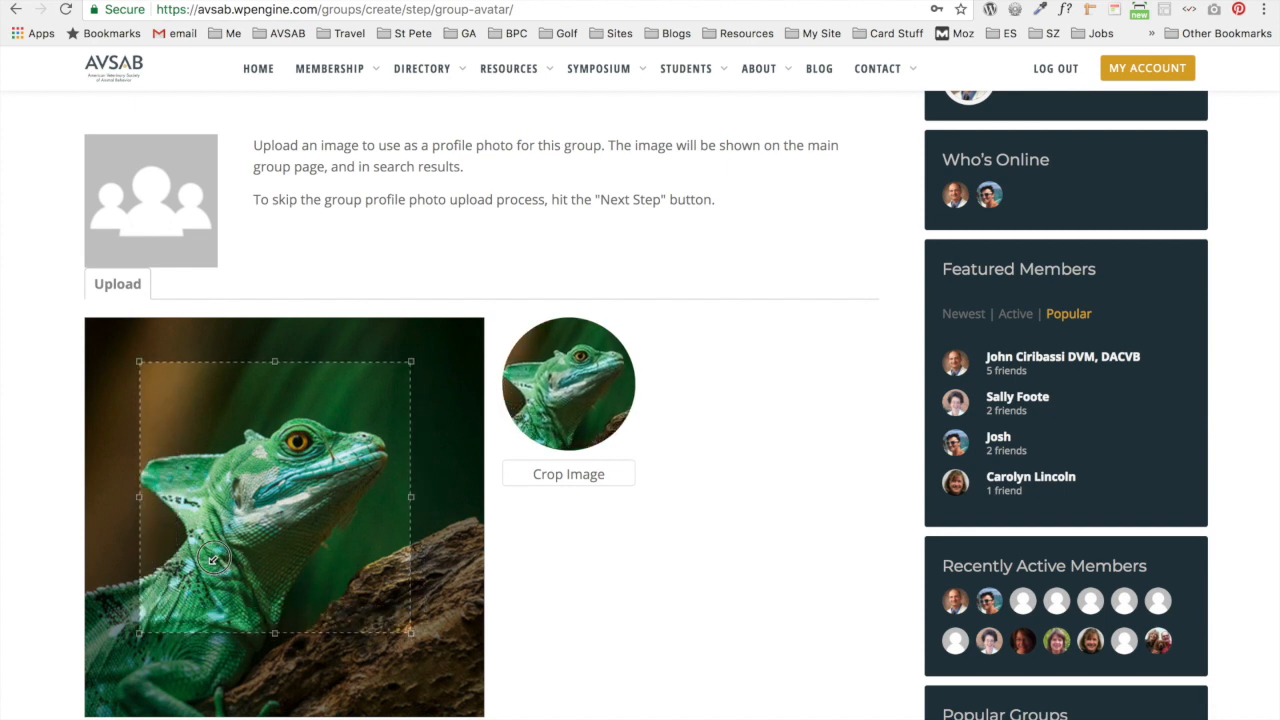
click(569, 488)
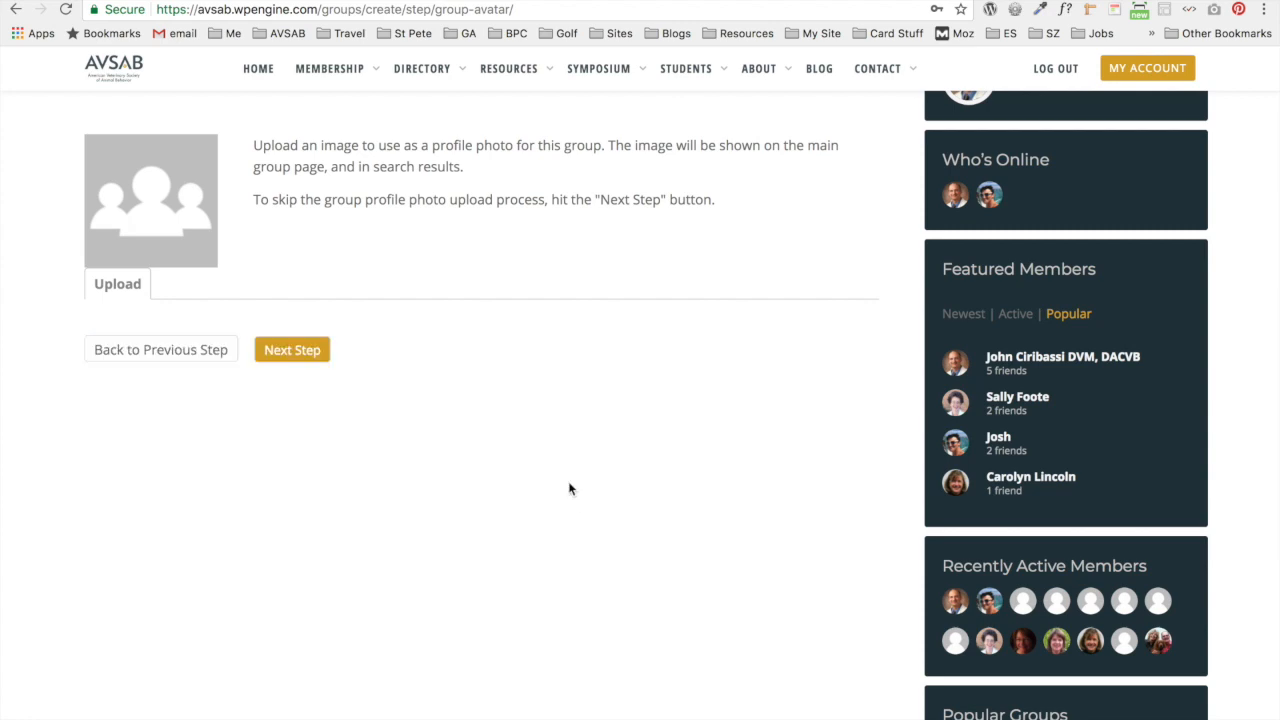
Step: Continue to the document settings and save them with upload permissions granted to all group members
scroll(567, 485, down, 1)
scroll(564, 486, up, 2)
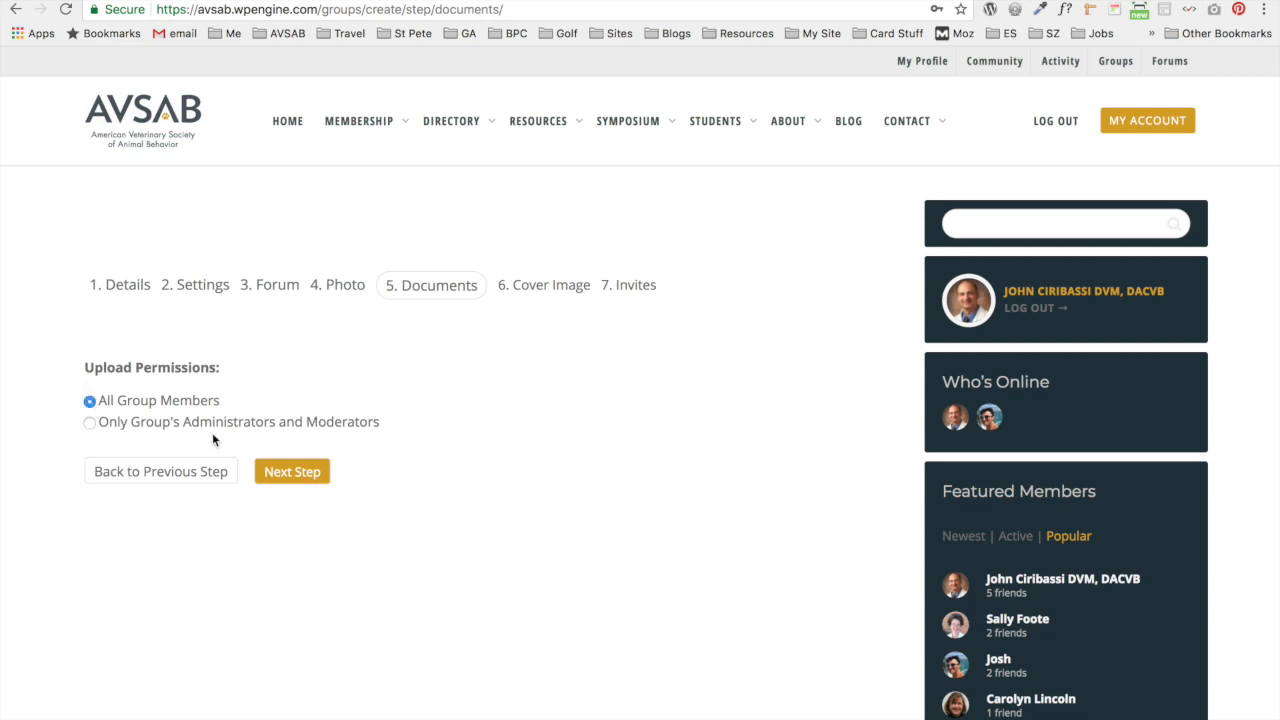
click(308, 480)
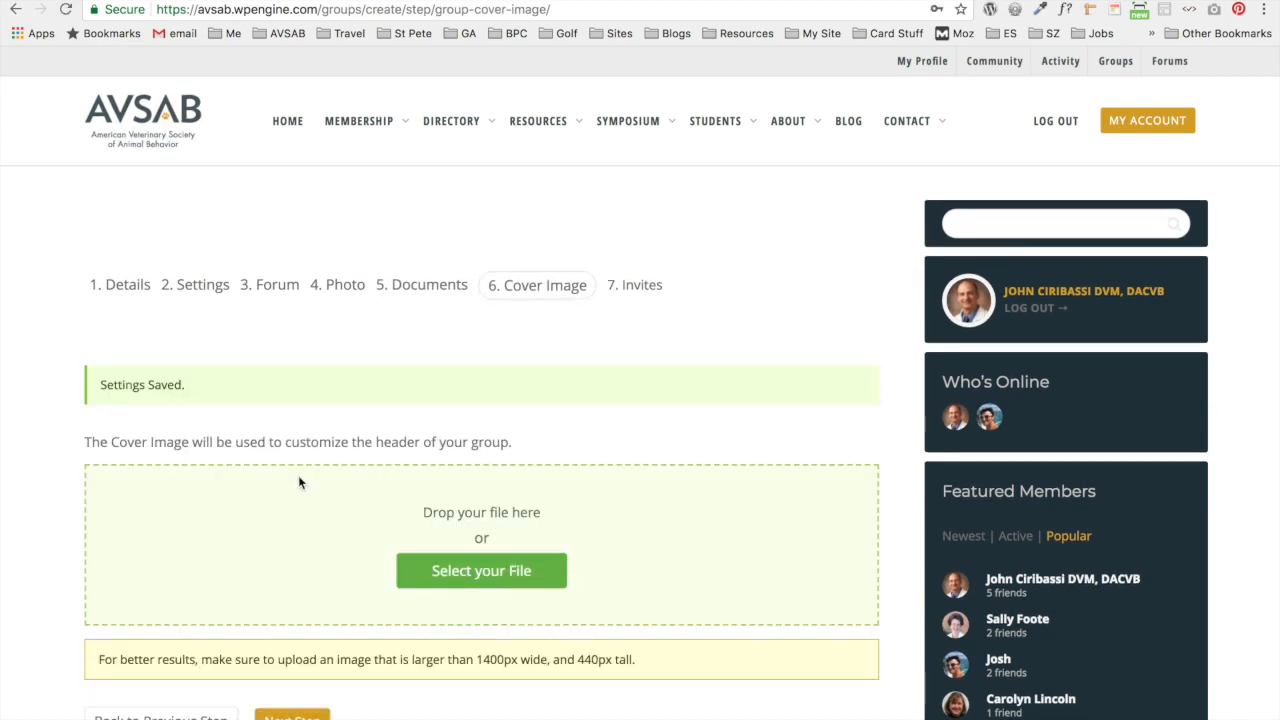
Step: Upload reptile-group-cover-photo.jpg from the Desktop as the group's cover image and check the result
scroll(298, 483, down, 1)
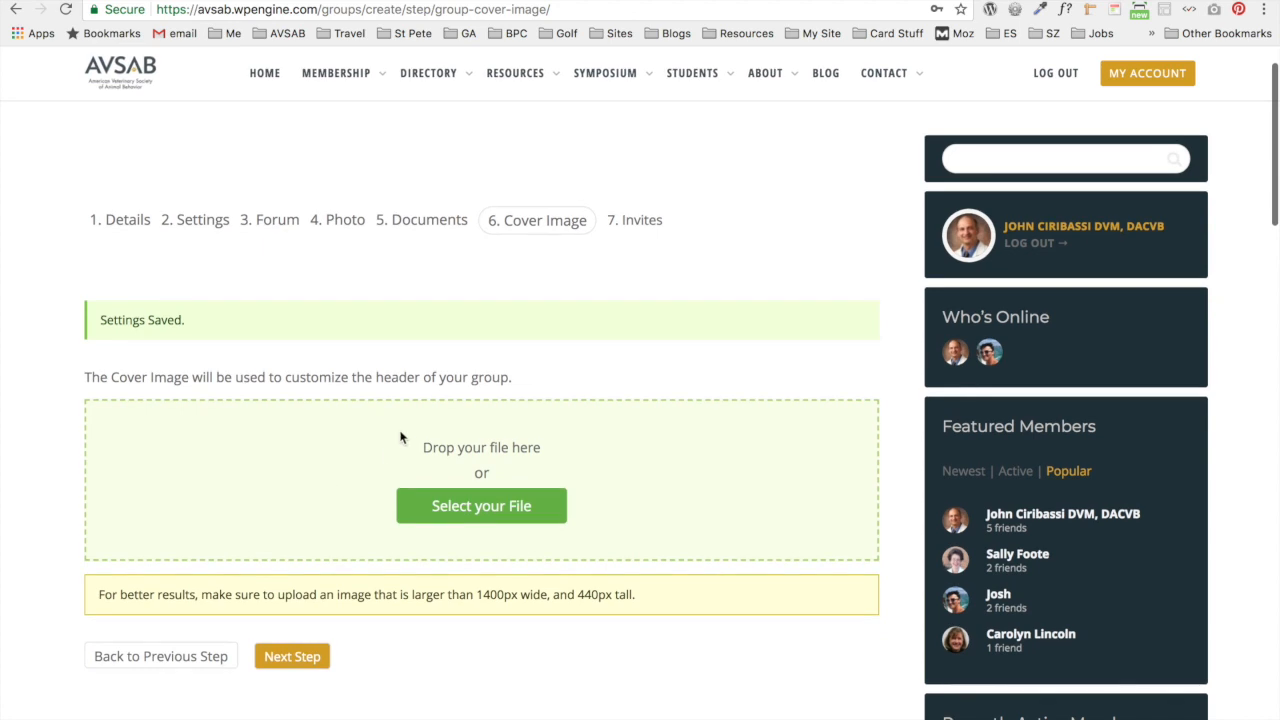
click(456, 509)
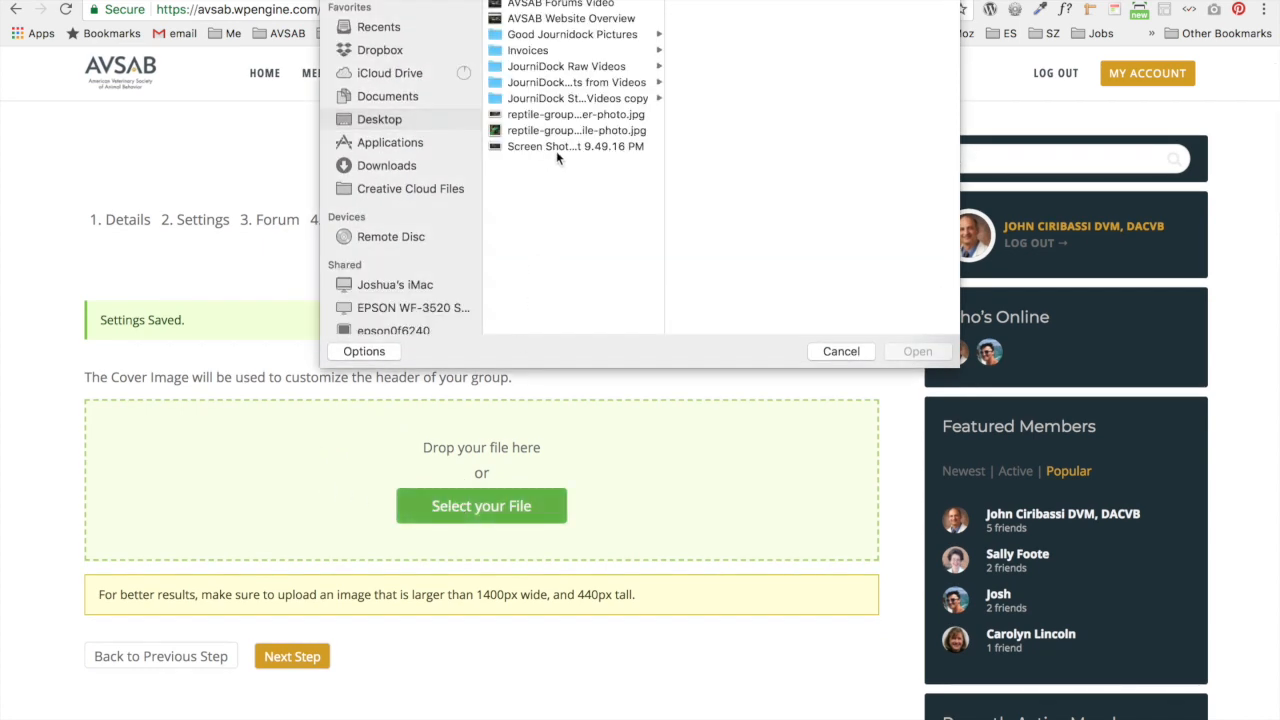
drag(663, 120, 729, 120)
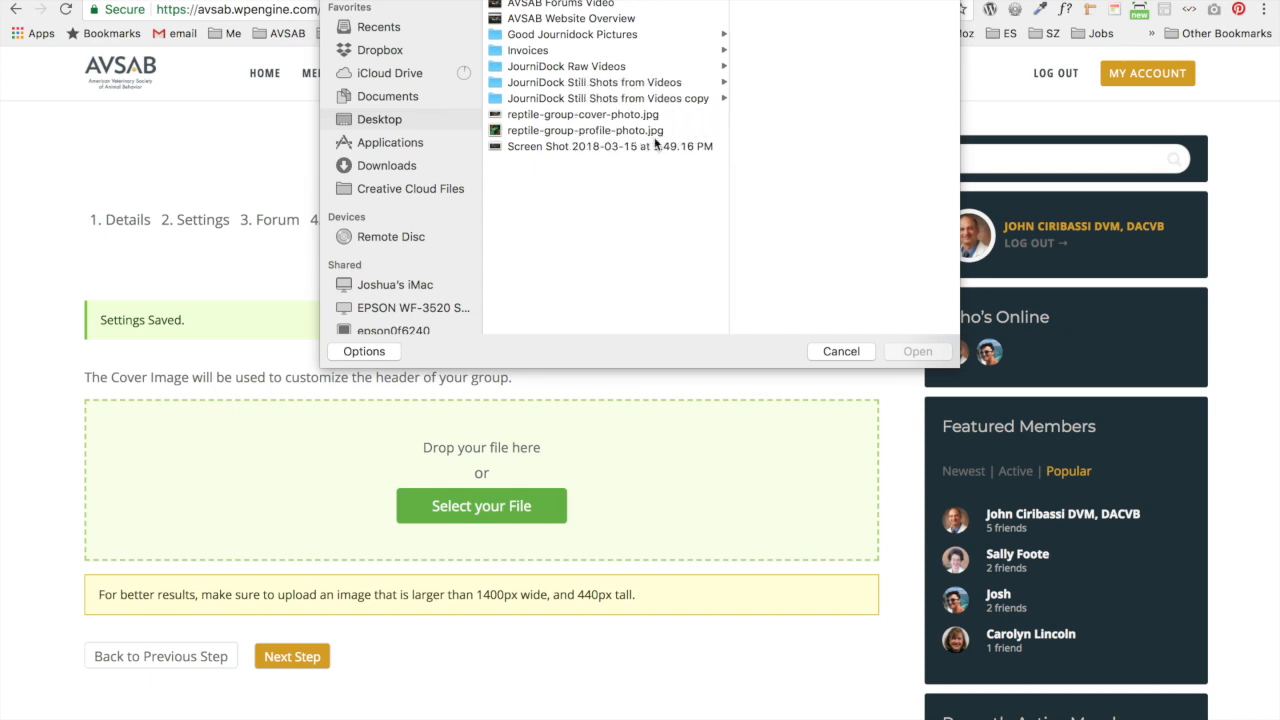
click(614, 115)
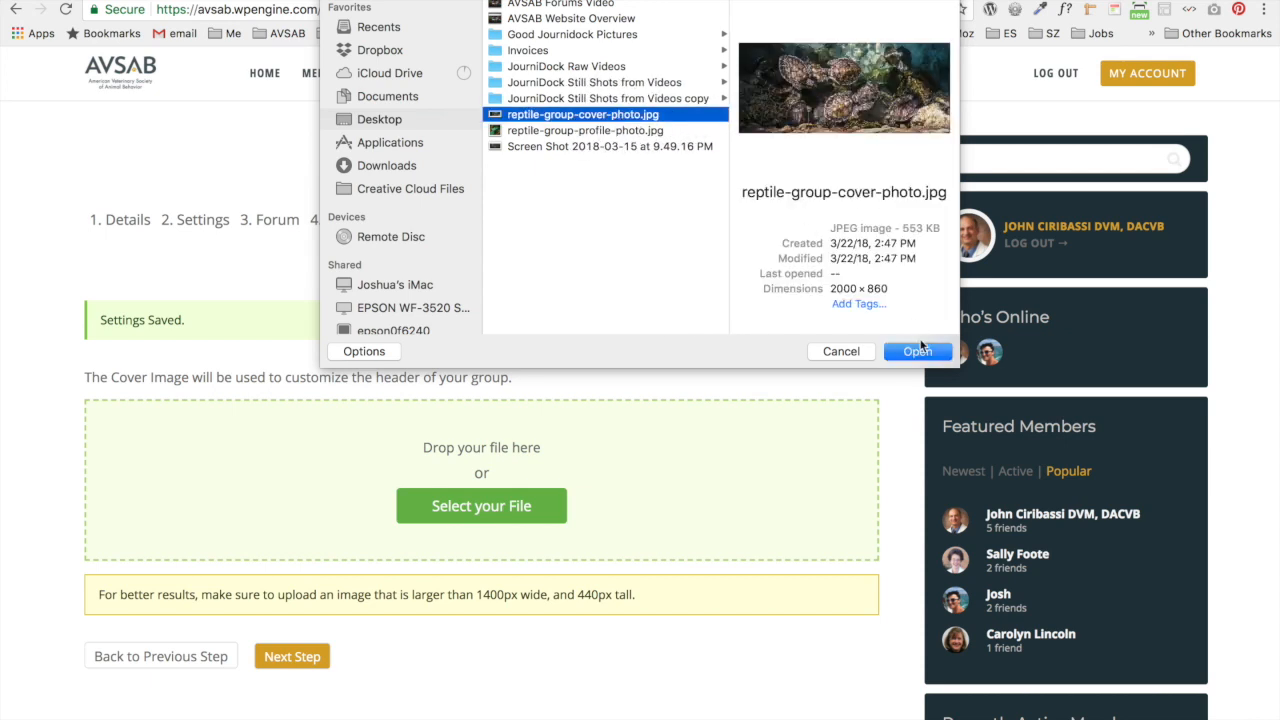
click(918, 352)
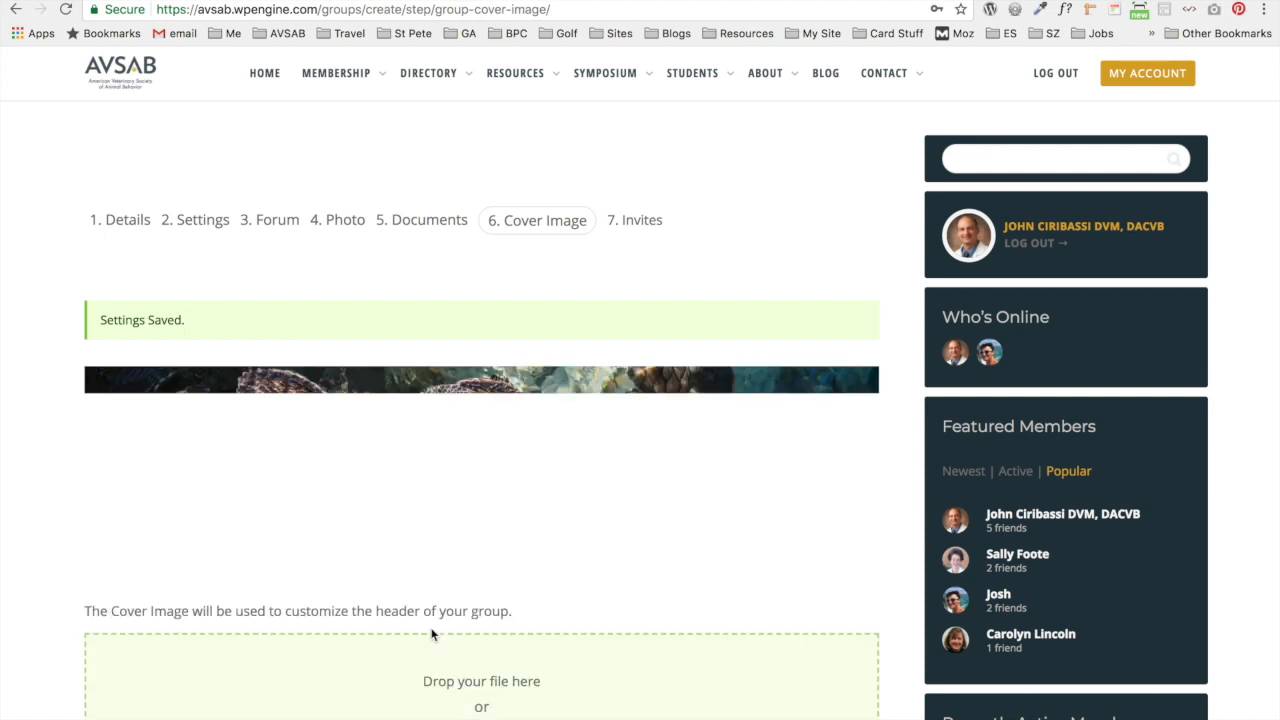
scroll(497, 610, down, 2)
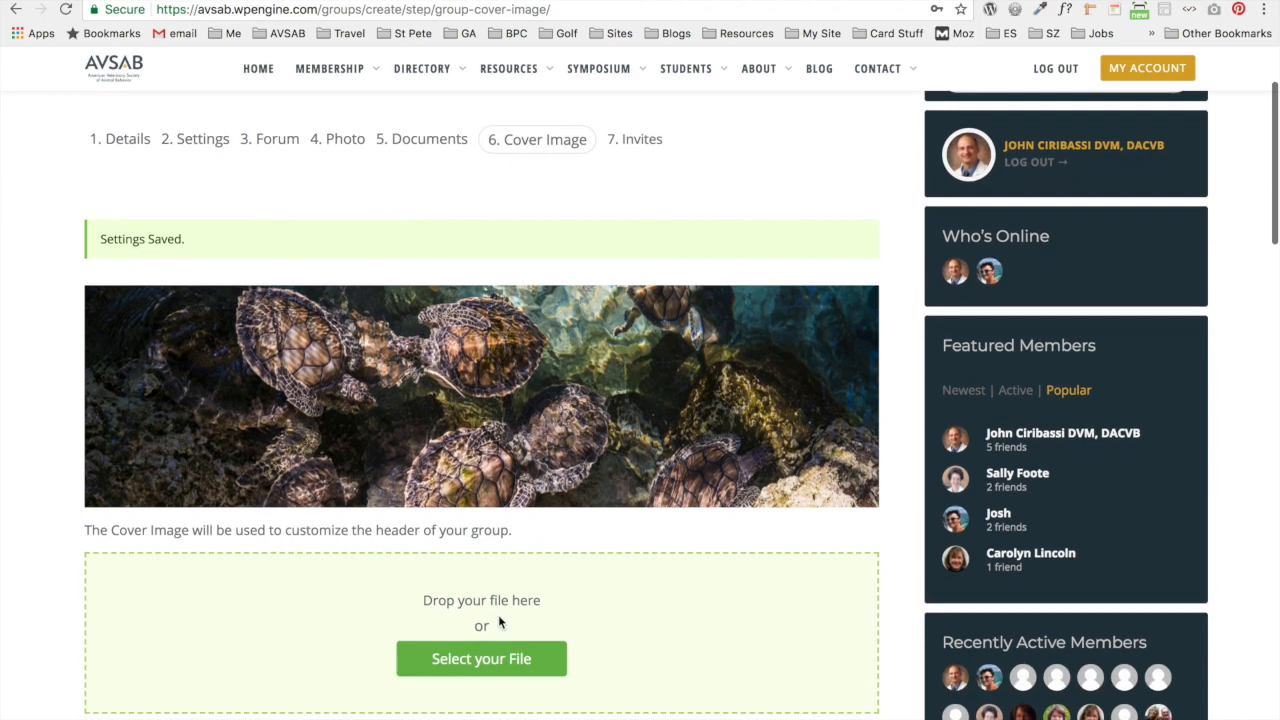
scroll(498, 614, down, 5)
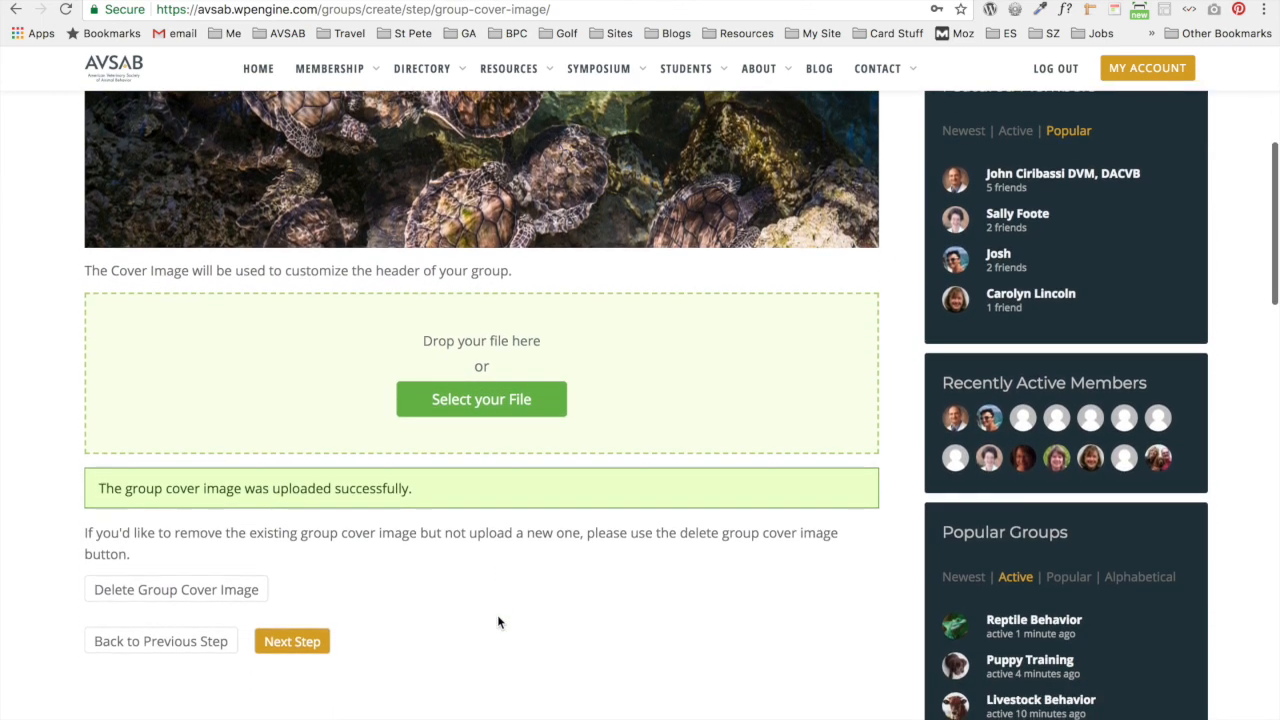
Step: Continue from the cover image to the group invitations and look through the members who can be invited
click(302, 643)
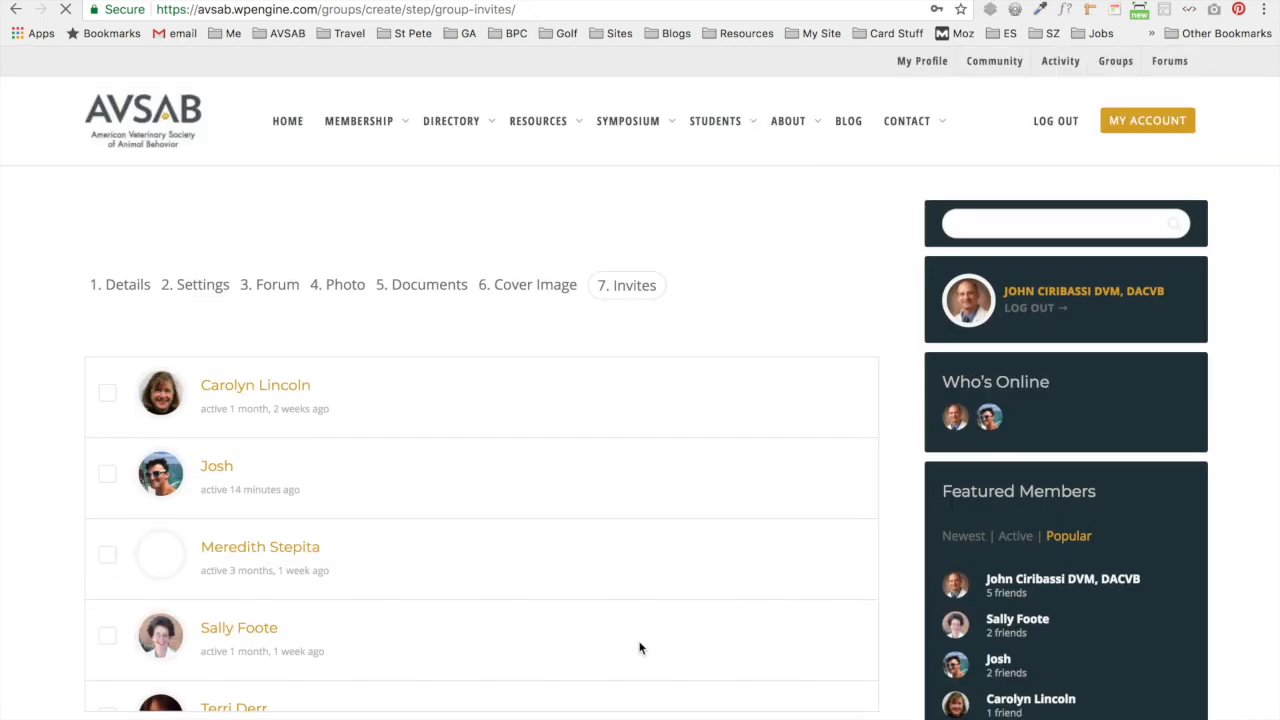
scroll(404, 528, down, 1)
scroll(404, 528, down, 1)
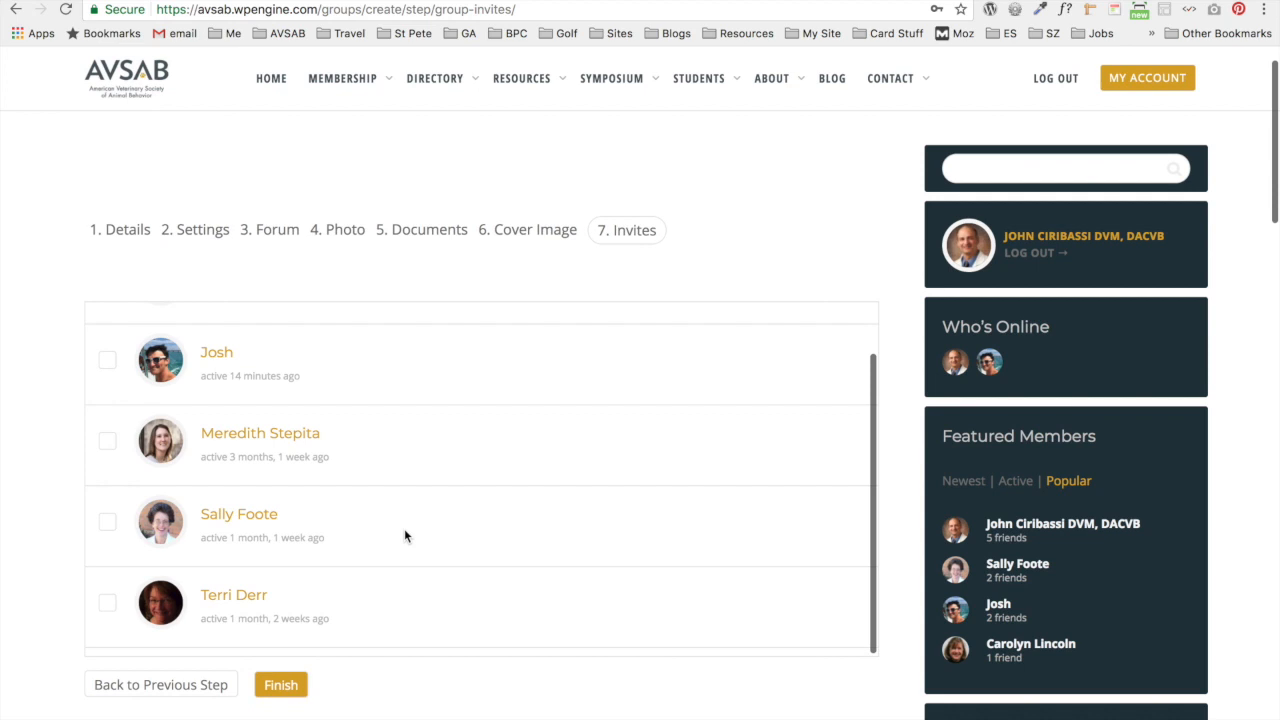
scroll(404, 532, up, 2)
scroll(337, 414, down, 2)
scroll(337, 416, down, 1)
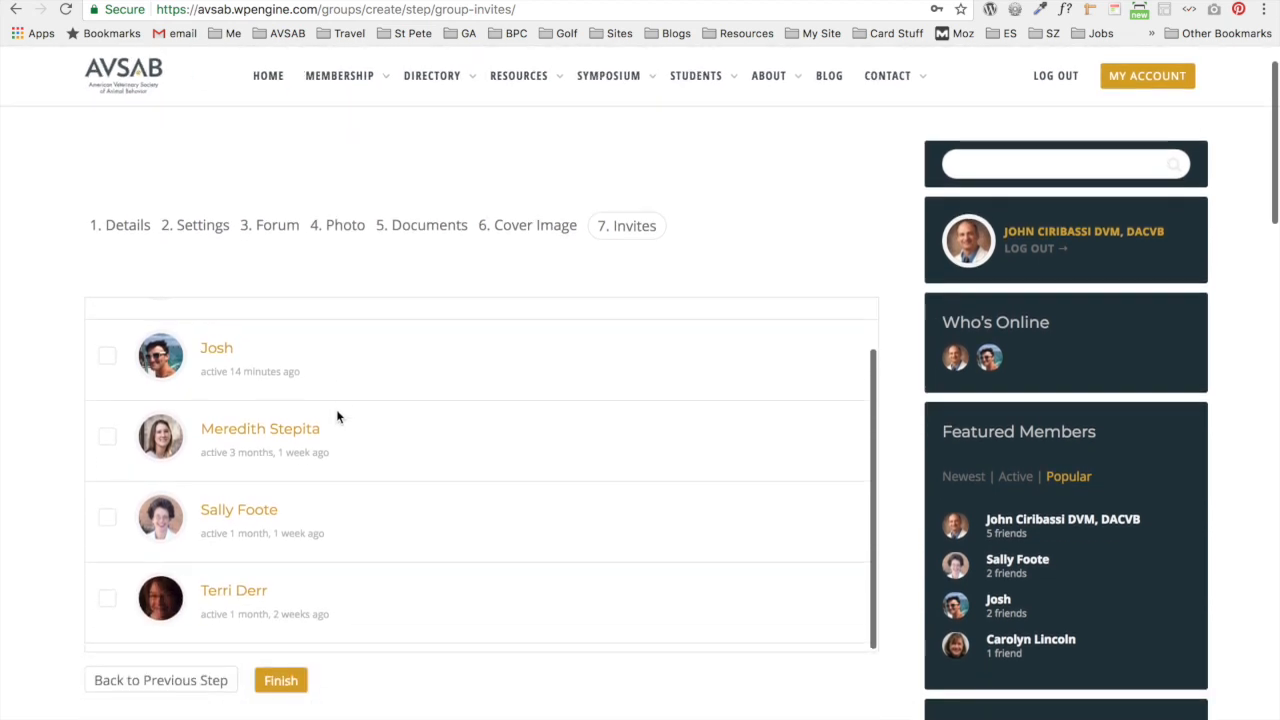
Step: Select the first listed member and one further down as invitees, and finish creating the group
scroll(337, 416, up, 2)
click(106, 362)
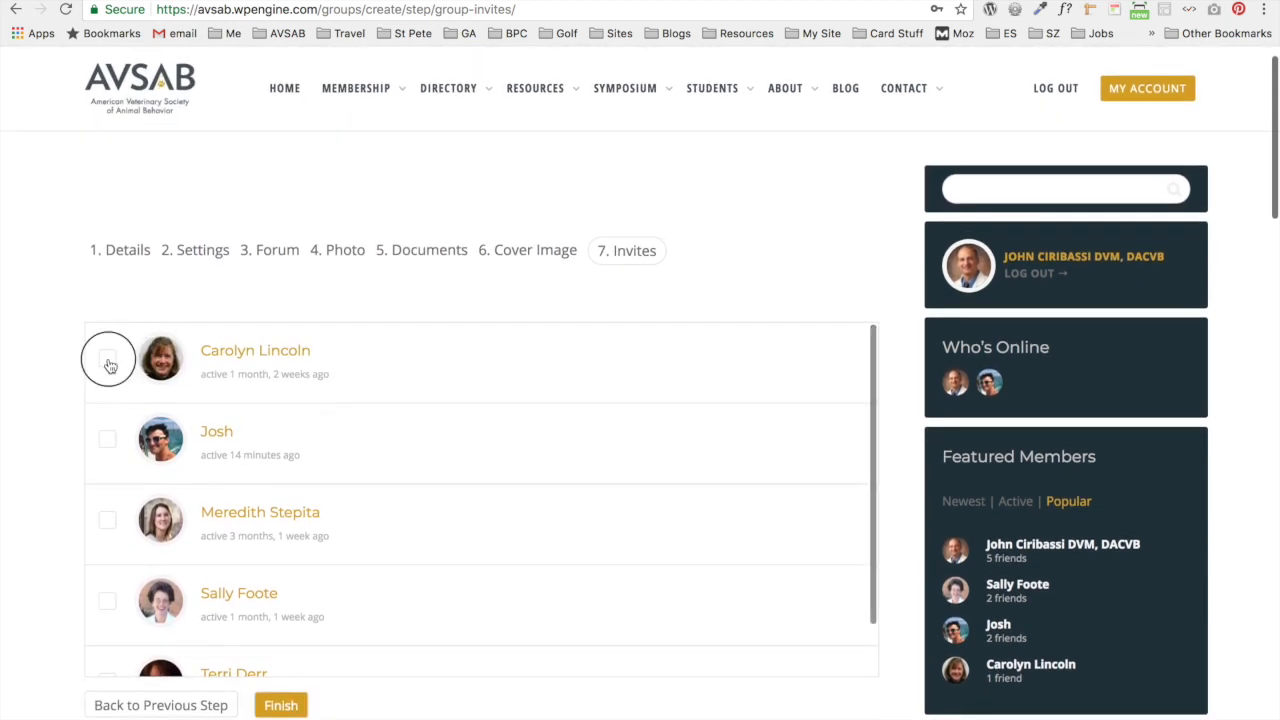
scroll(114, 443, down, 2)
click(110, 521)
scroll(115, 516, down, 1)
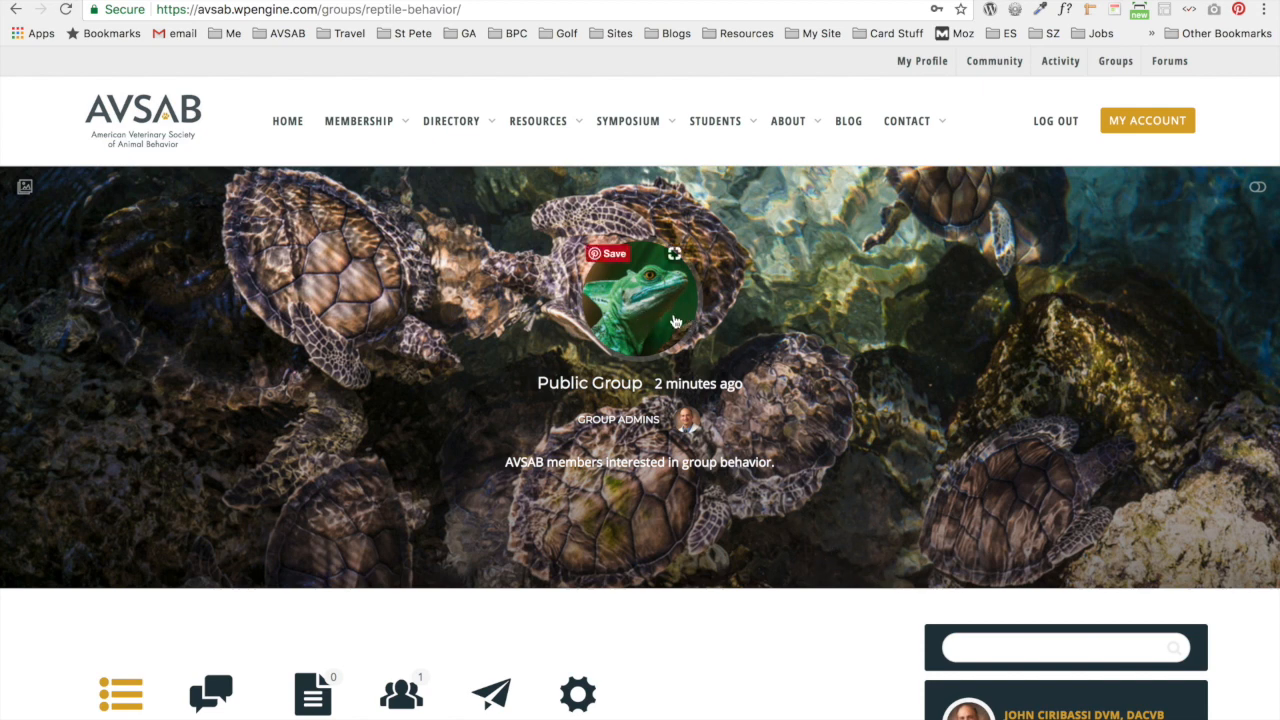
Step: Look over the new Reptile Behavior group's page, from its header down to the activity feed
scroll(718, 497, down, 5)
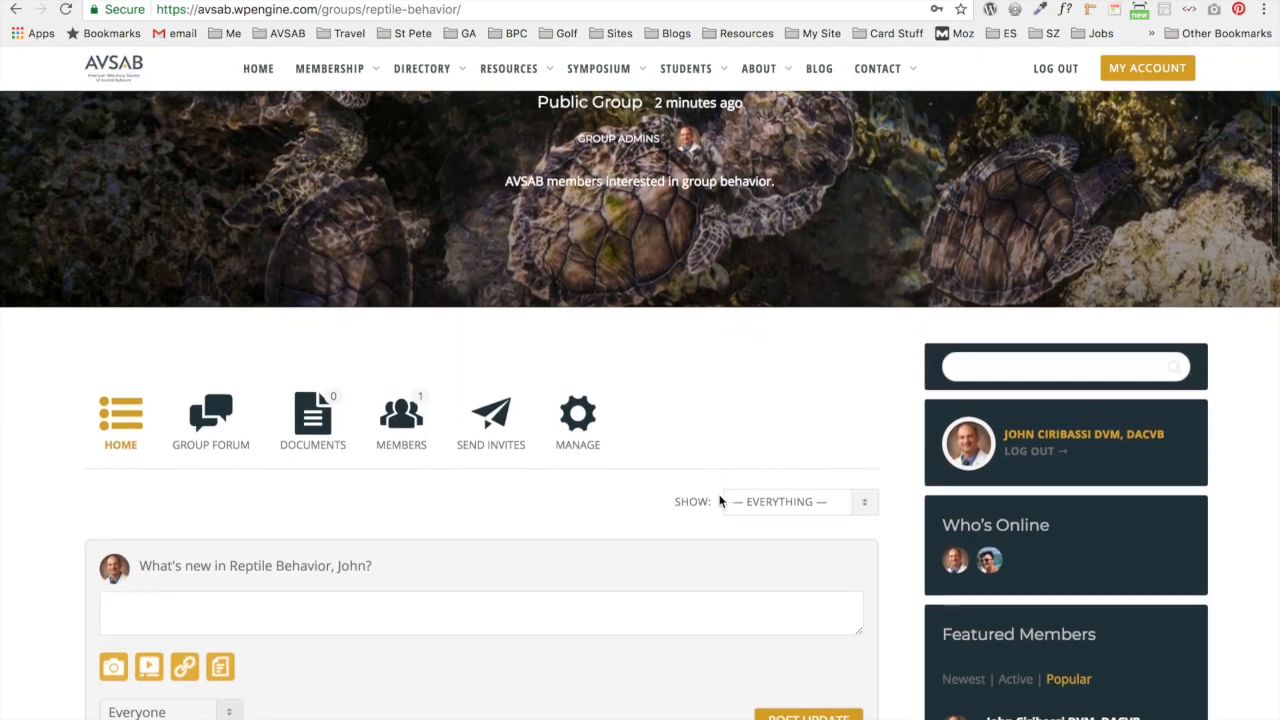
scroll(717, 500, down, 5)
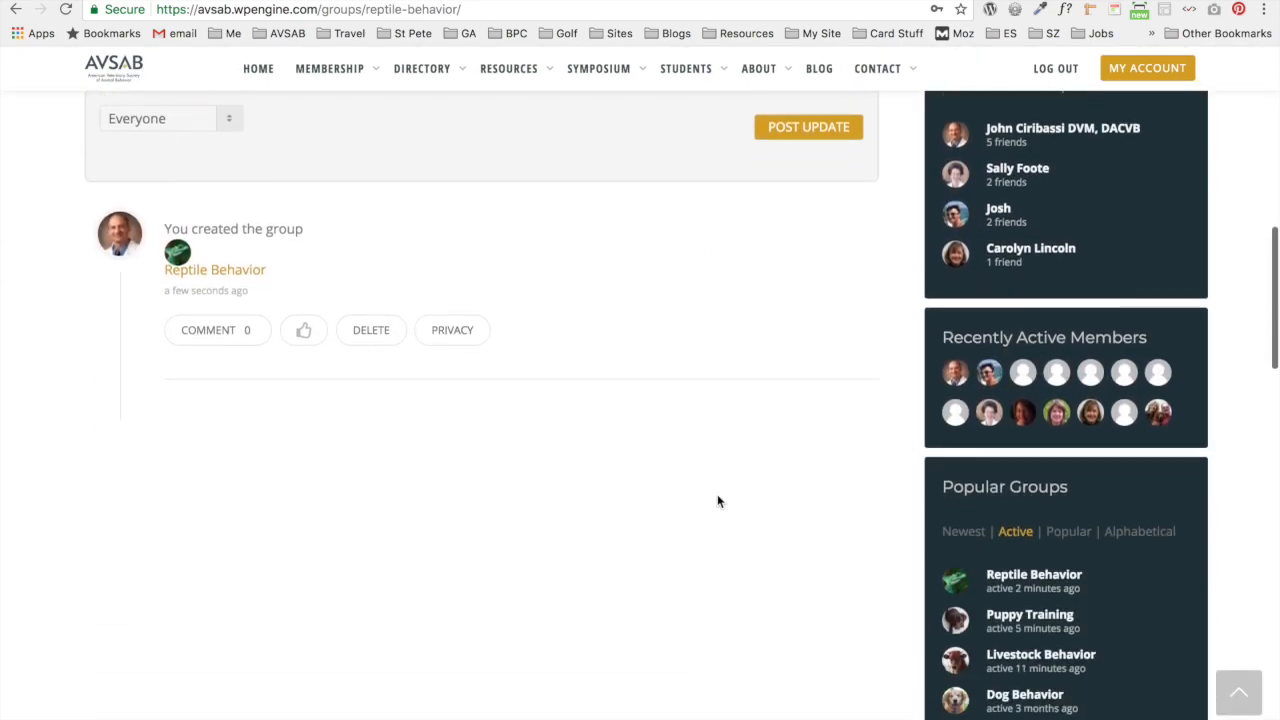
scroll(717, 500, up, 10)
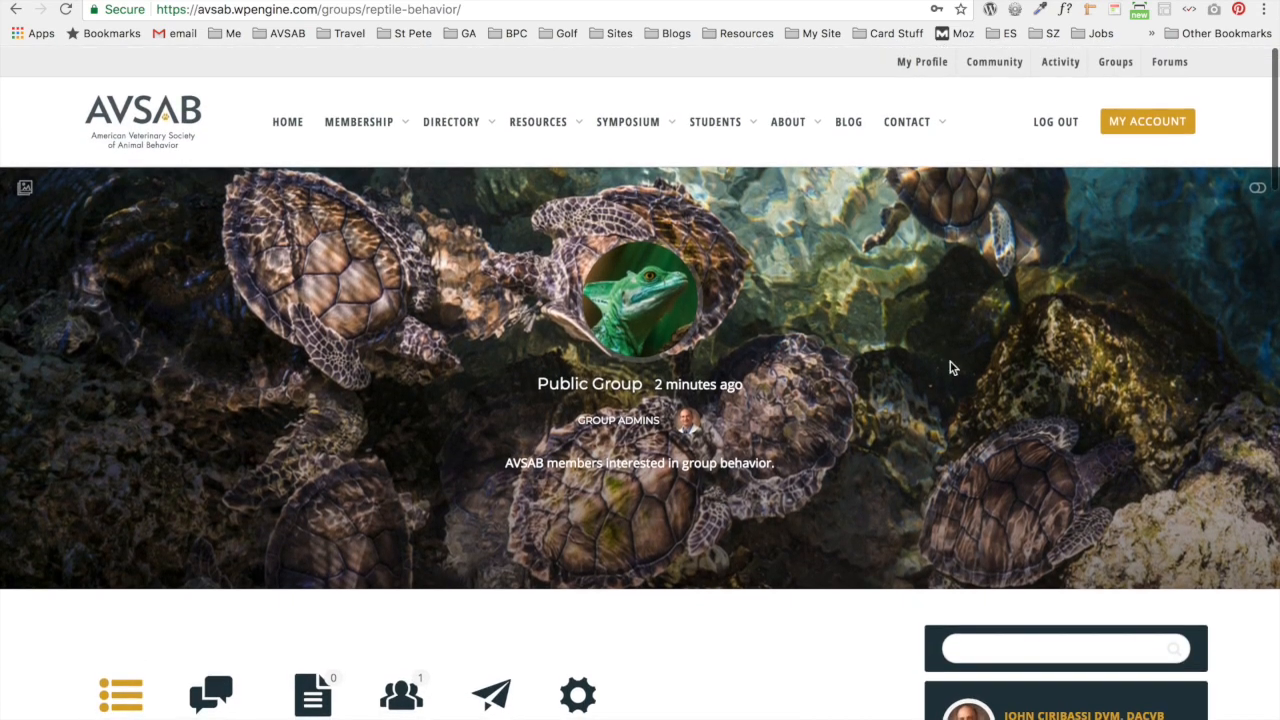
Step: Open the Reptile Behavior group from the groups directory and bring up its management details
click(1116, 62)
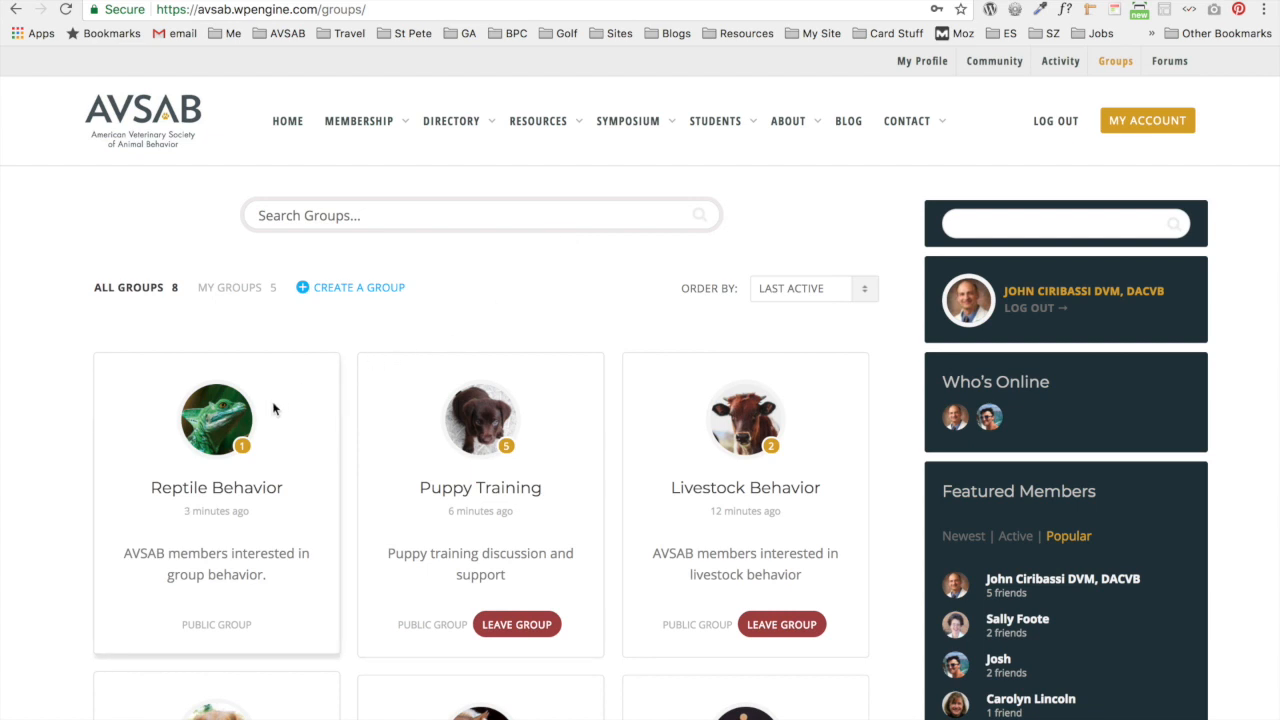
click(222, 424)
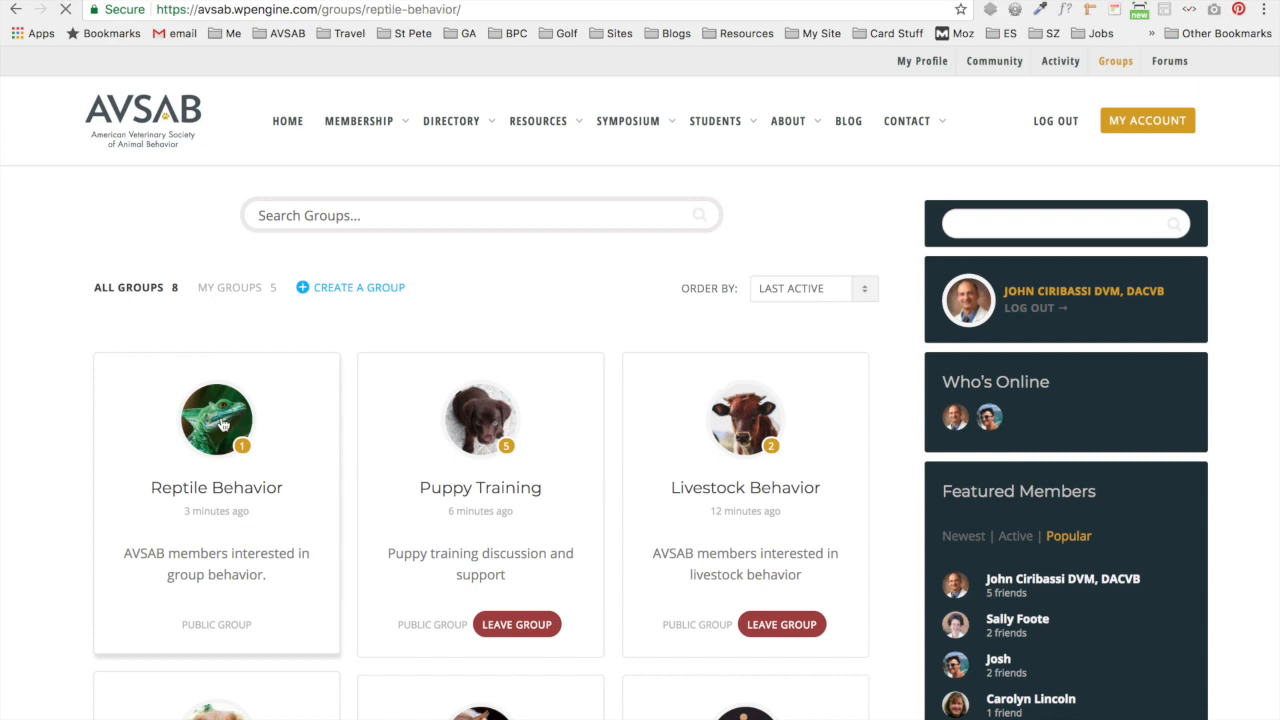
scroll(319, 424, down, 2)
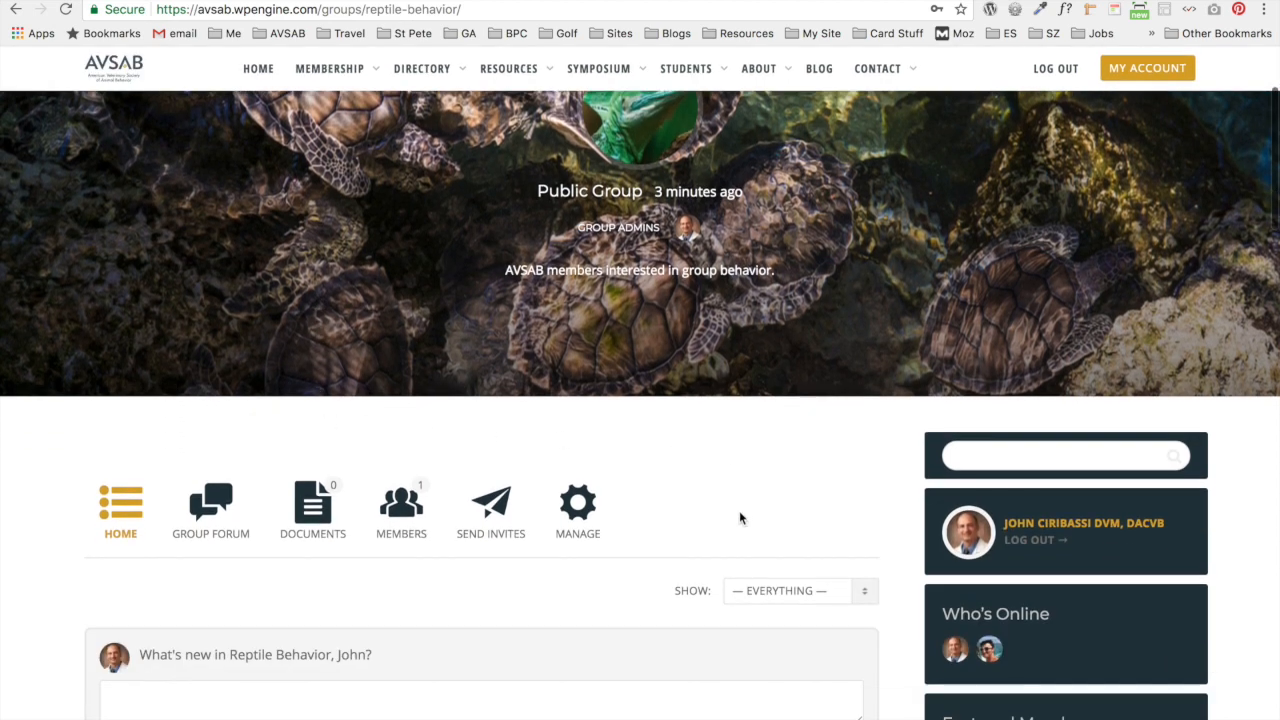
scroll(737, 517, down, 1)
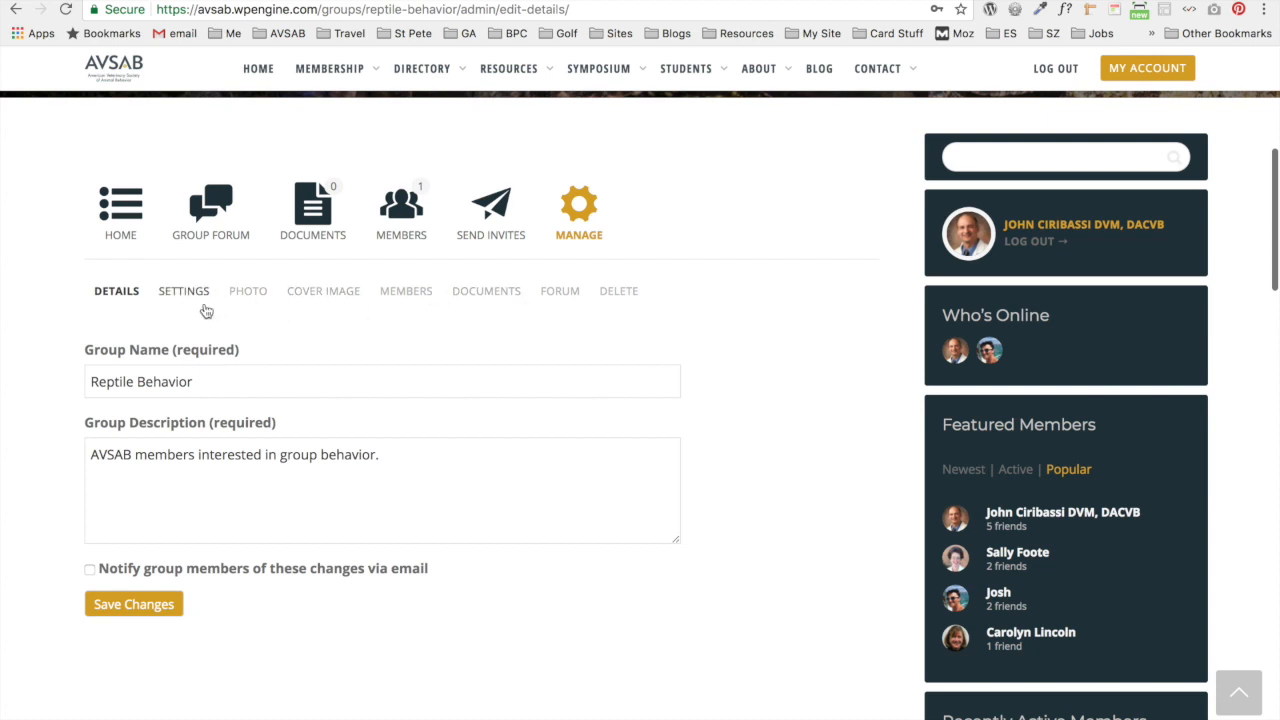
Step: Make the Reptile Behavior group private in its settings, leaving invitations open to all group members, and save the changes
click(197, 302)
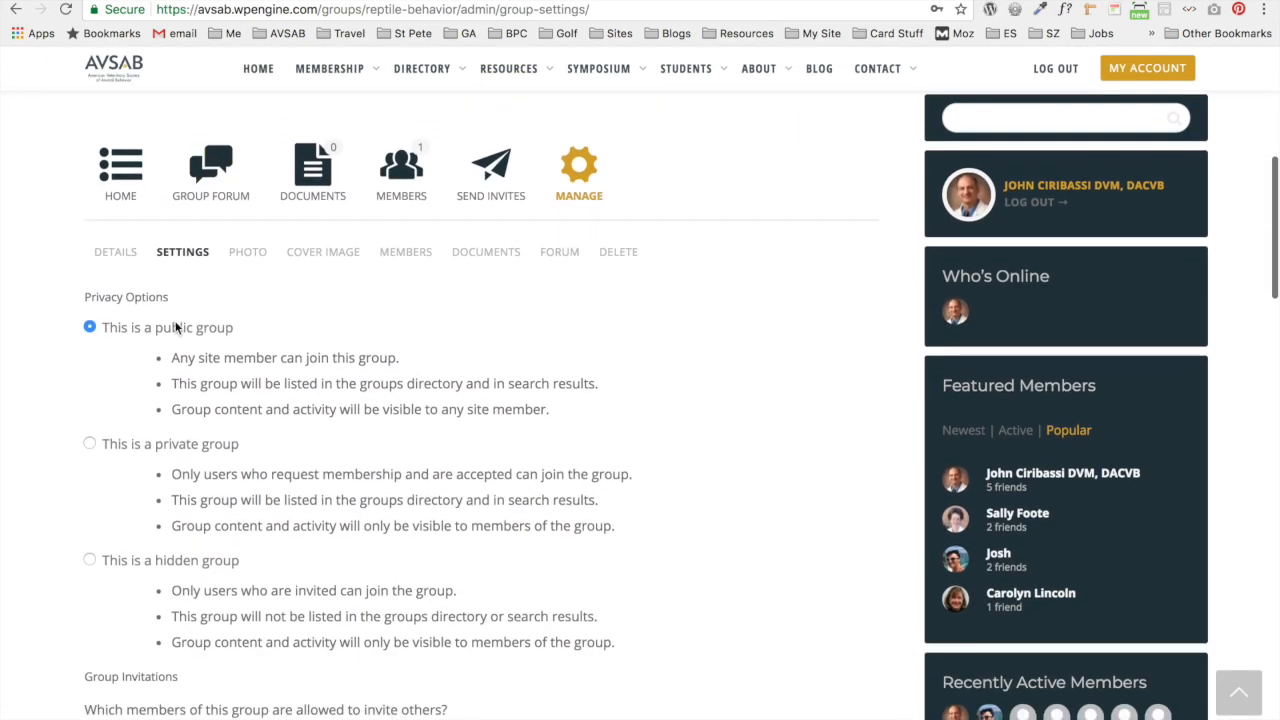
click(90, 442)
scroll(129, 436, down, 5)
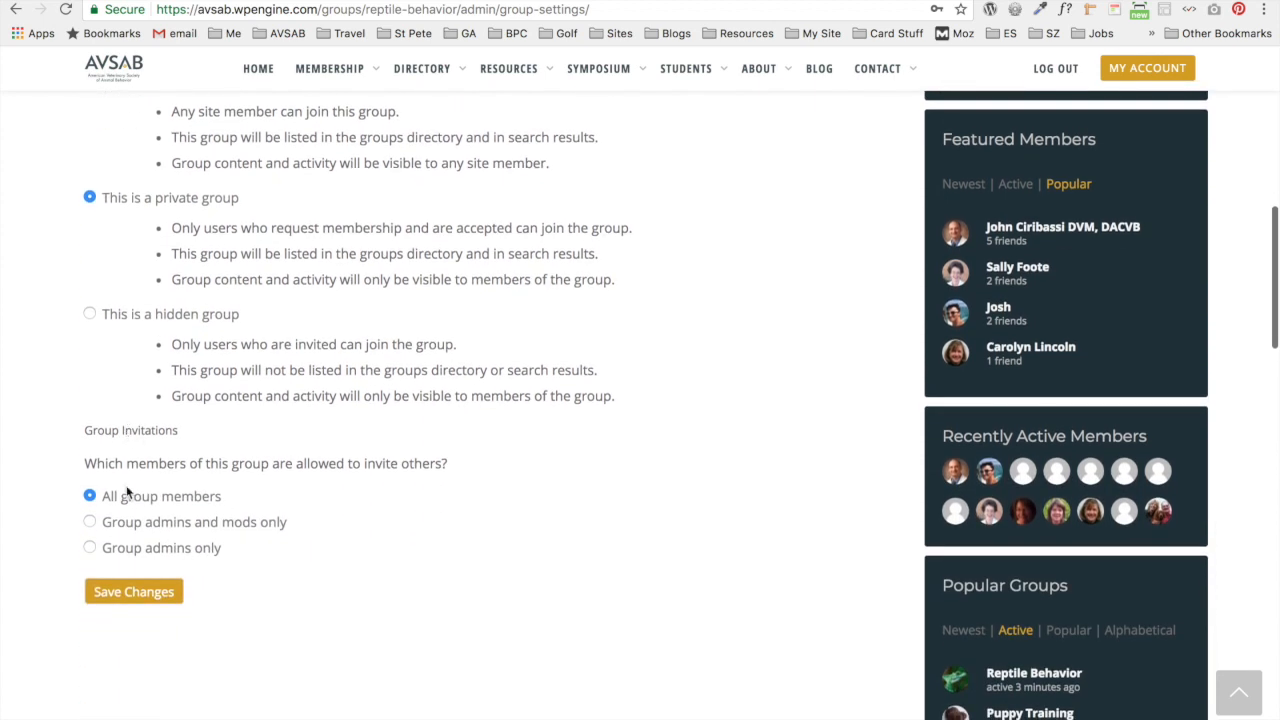
click(131, 595)
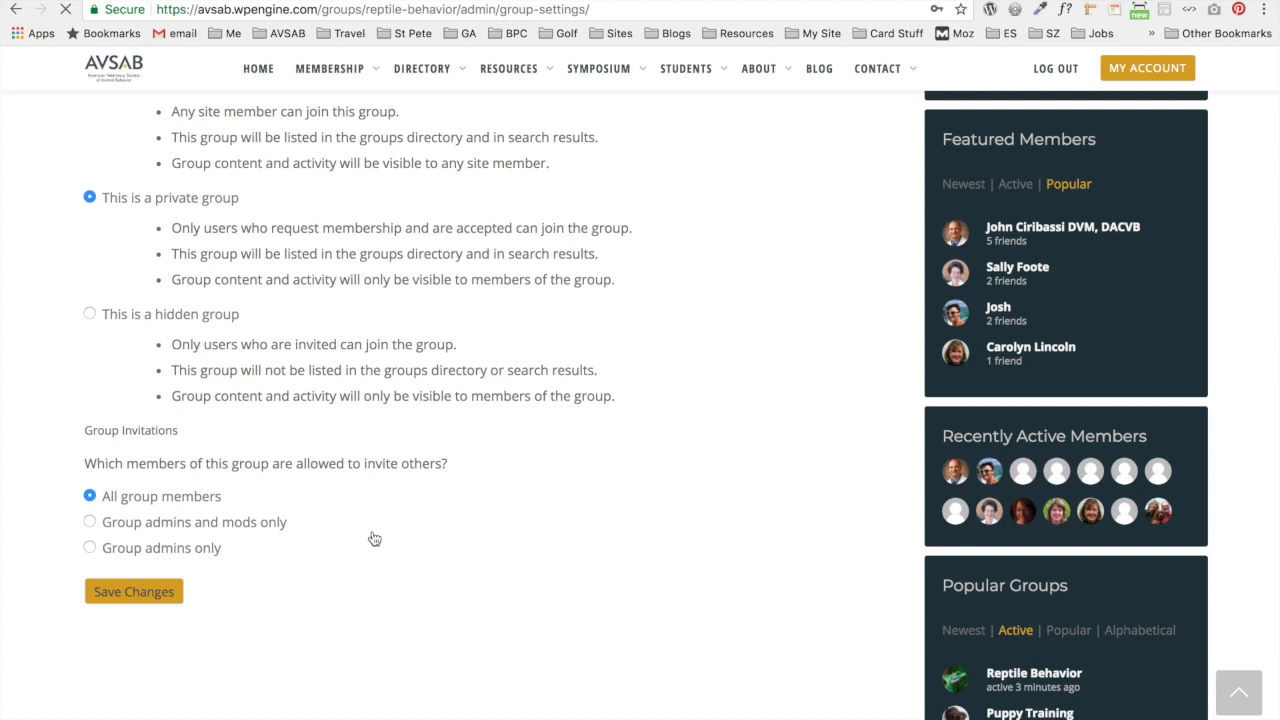
Step: Open the group's member management and review the administrators, moderators and members sections
scroll(373, 540, down, 3)
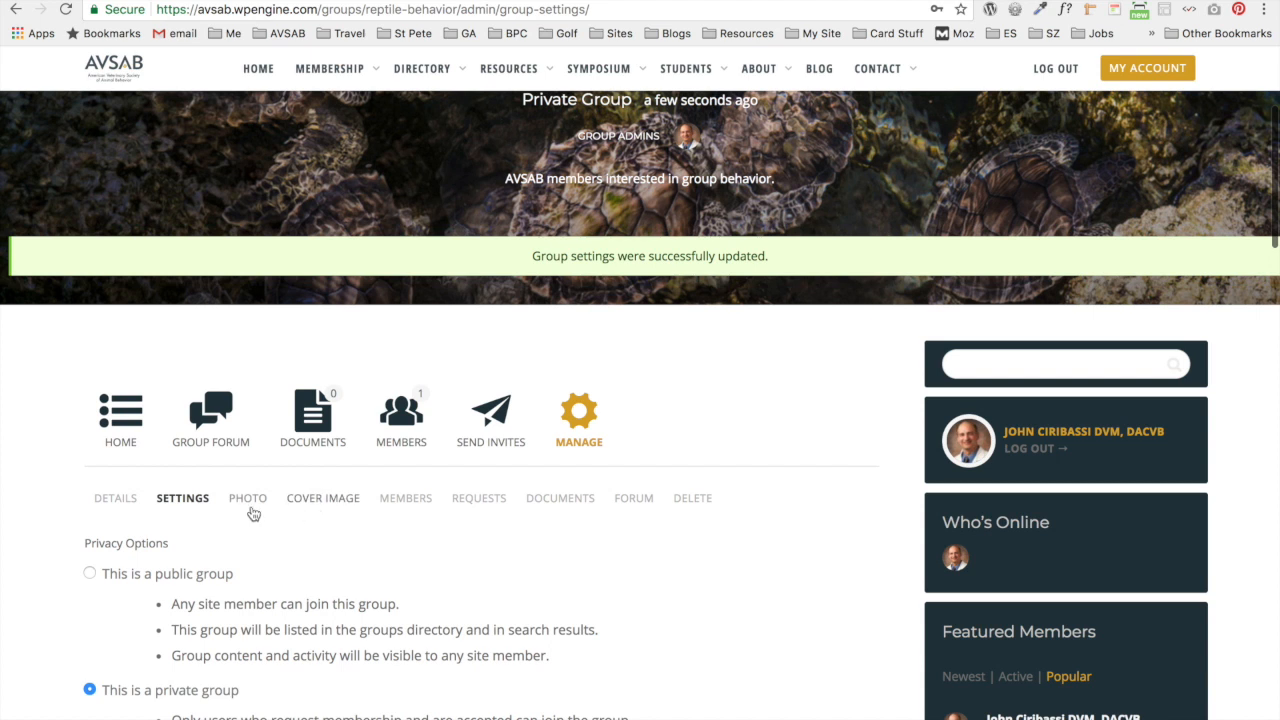
click(407, 499)
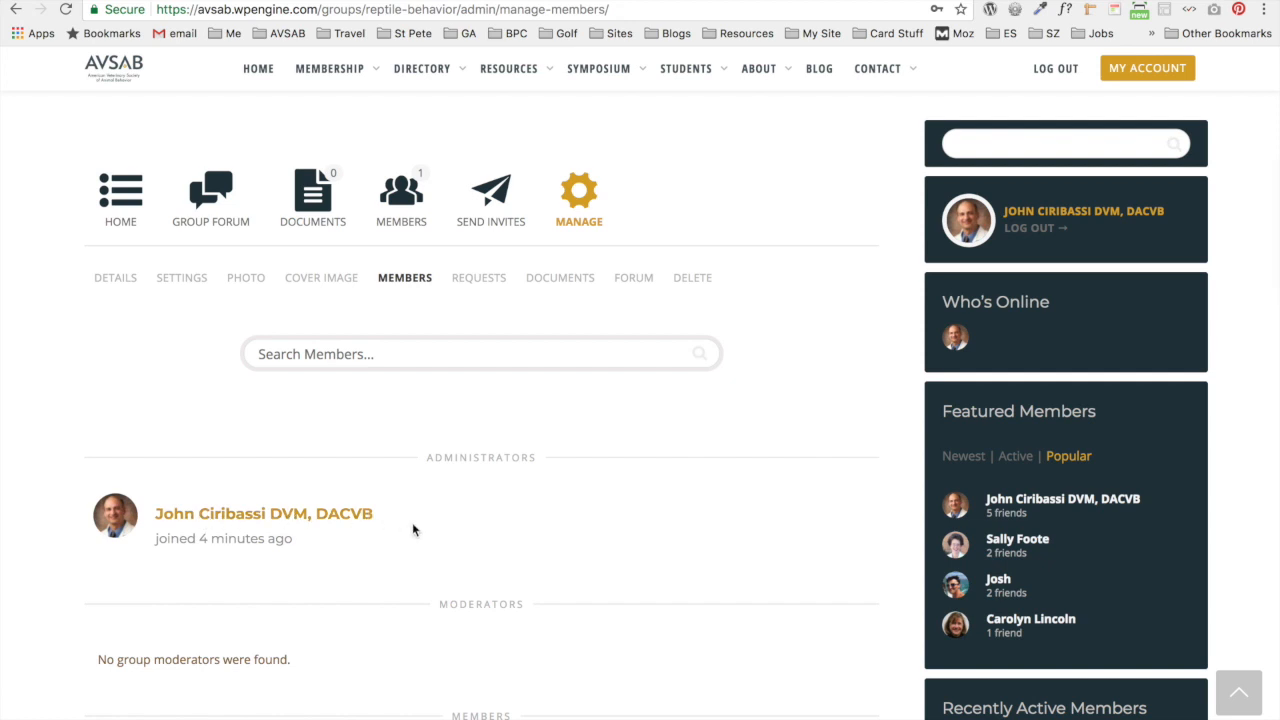
scroll(386, 546, down, 2)
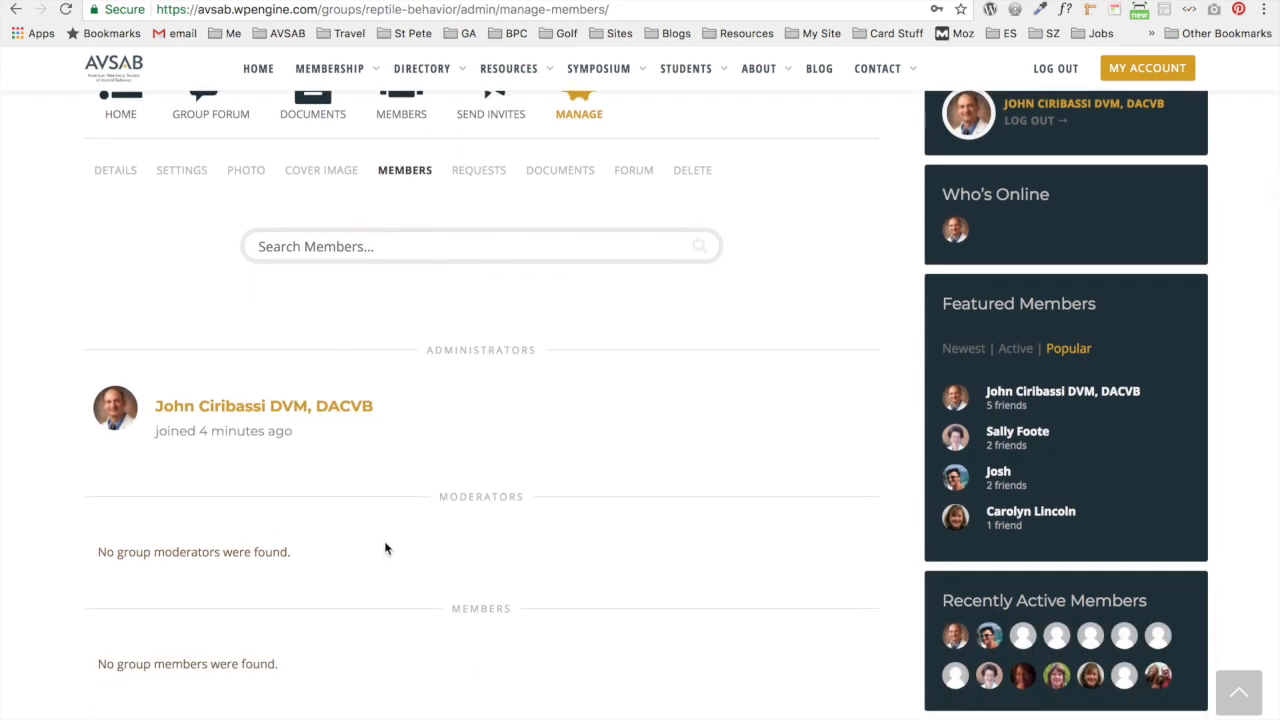
scroll(386, 548, up, 1)
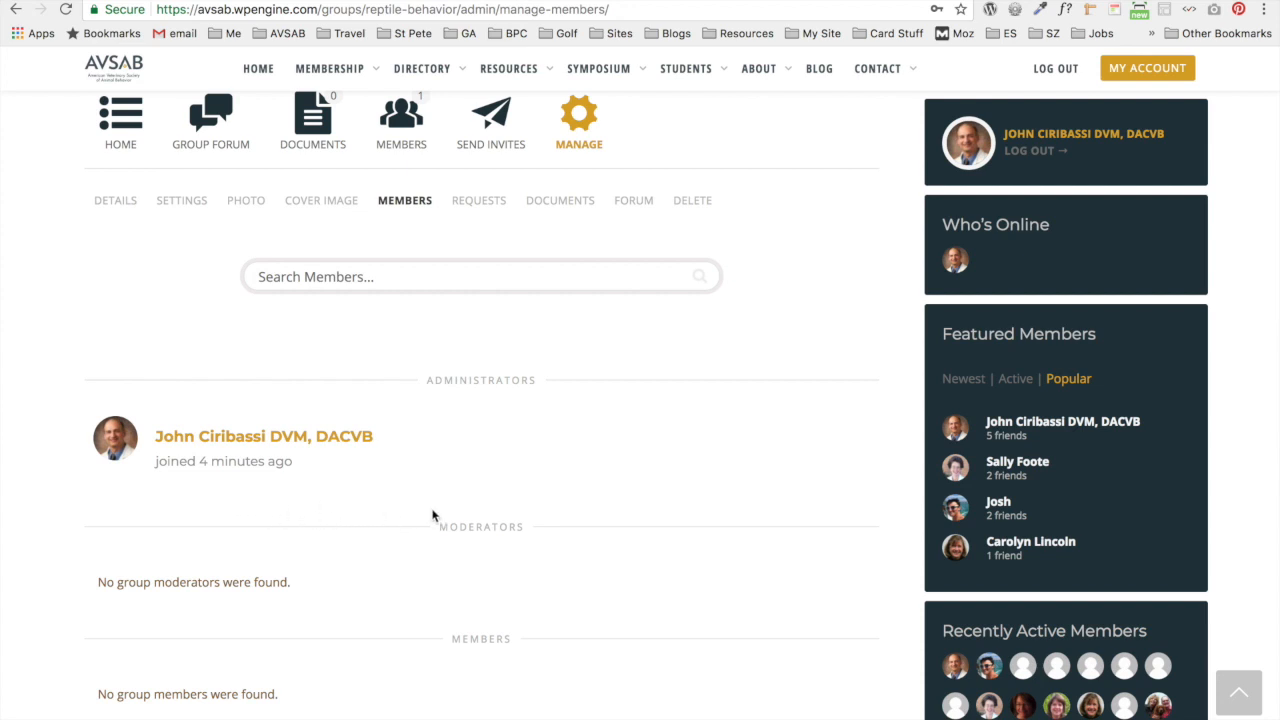
scroll(432, 515, up, 2)
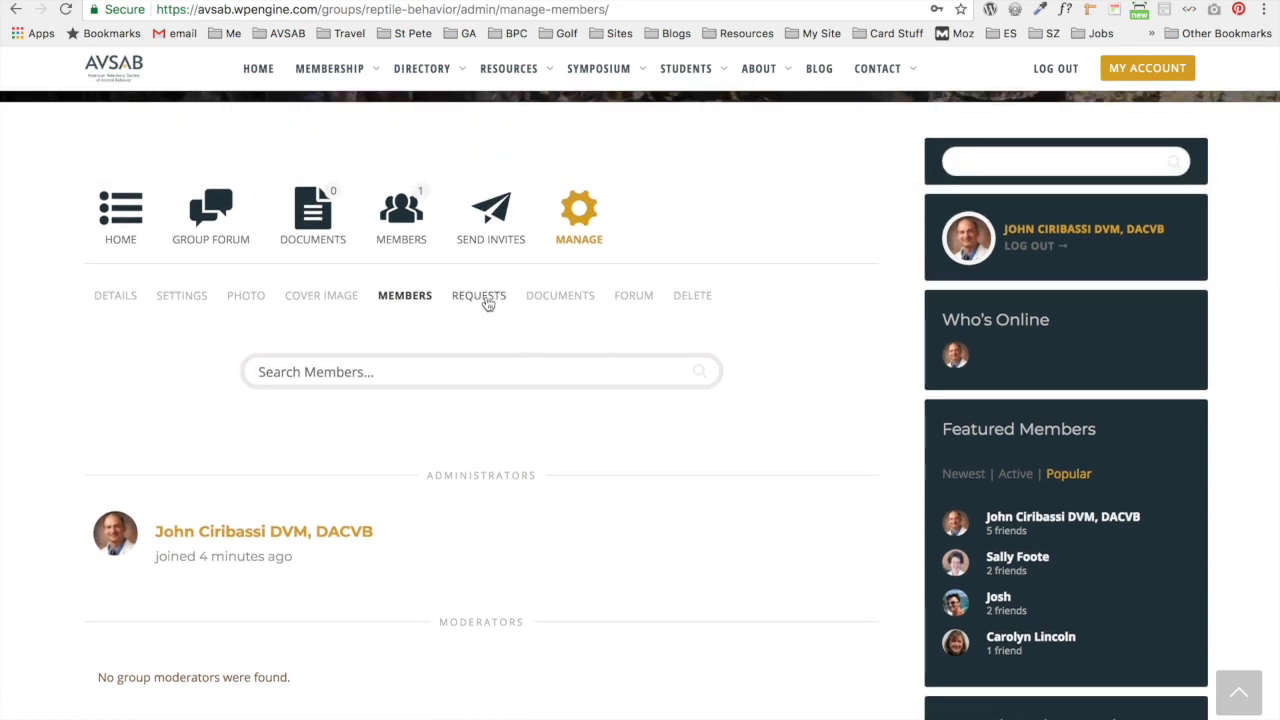
Step: Check the group's pending membership requests and look back over the group header
click(486, 307)
scroll(465, 343, down, 4)
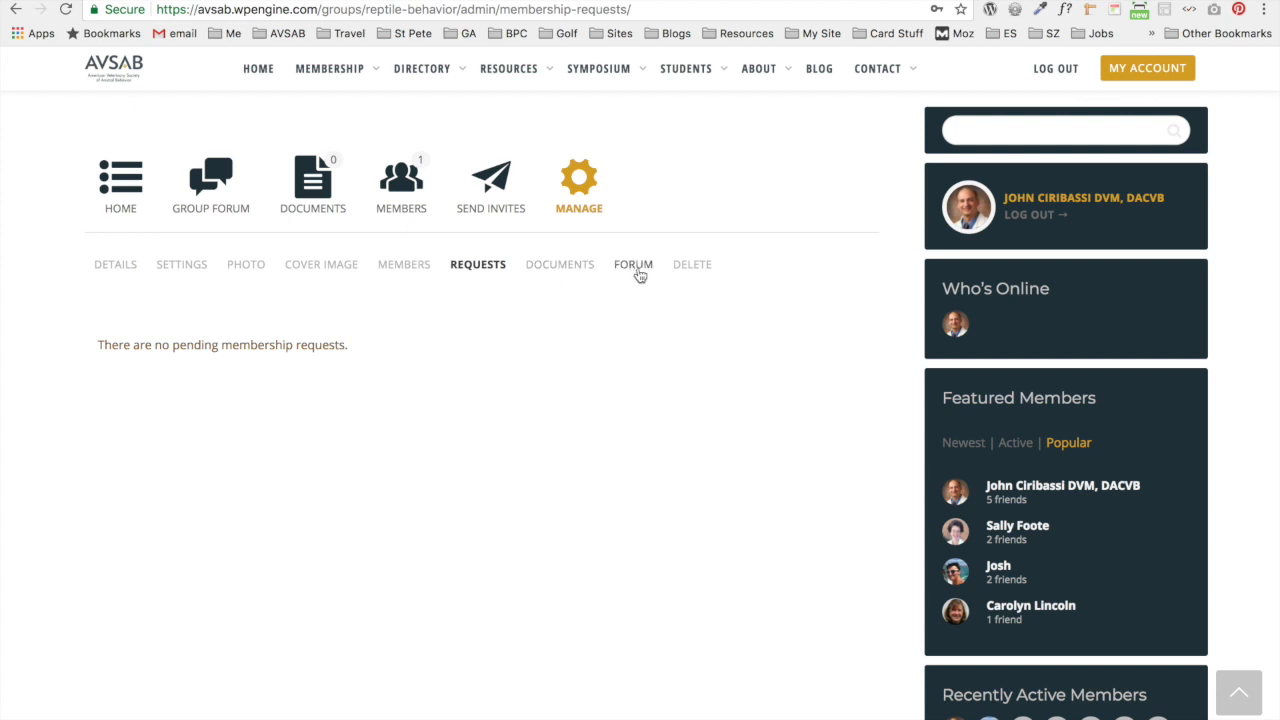
scroll(634, 348, up, 1)
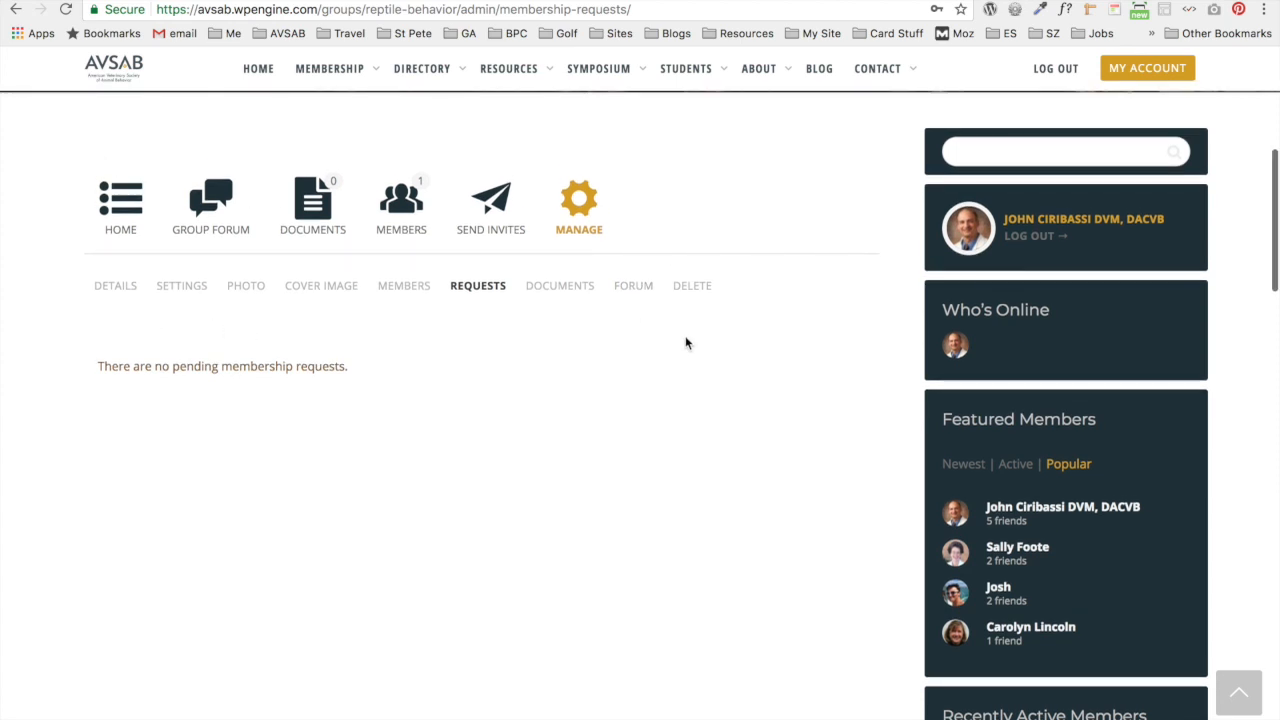
scroll(757, 384, up, 5)
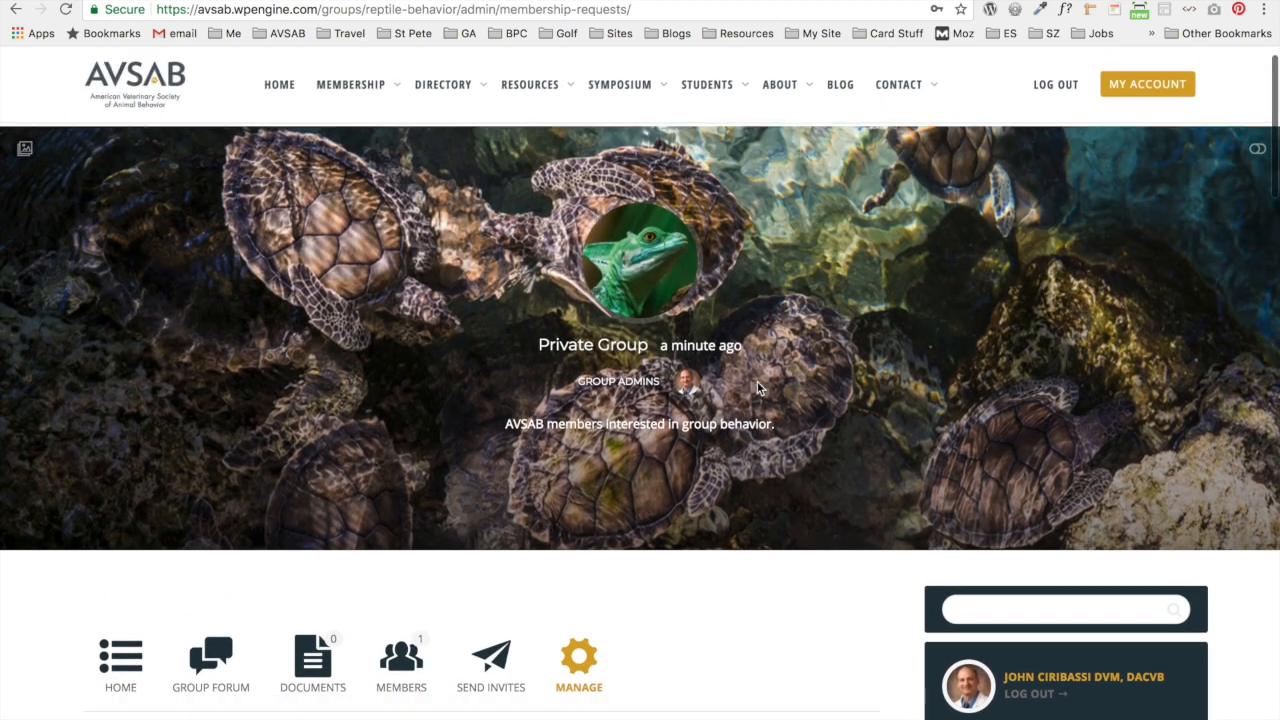
scroll(757, 388, down, 1)
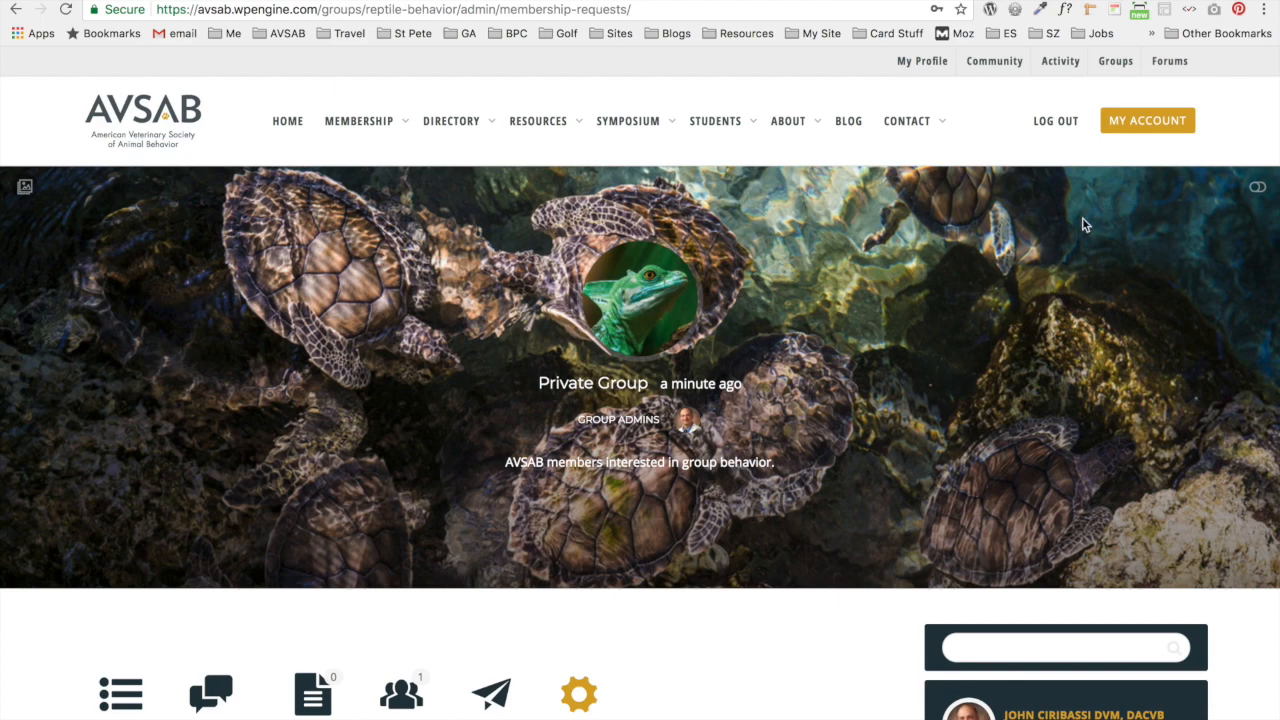
key(ctrl+Up)
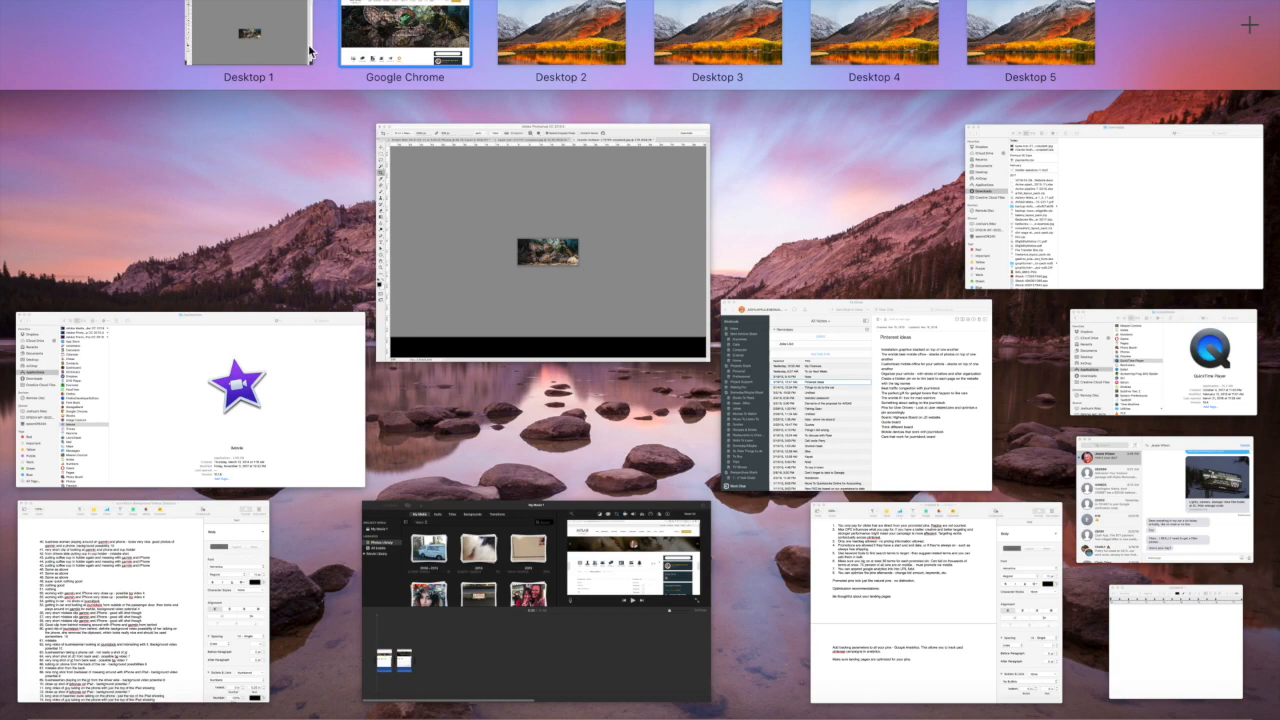
click(450, 355)
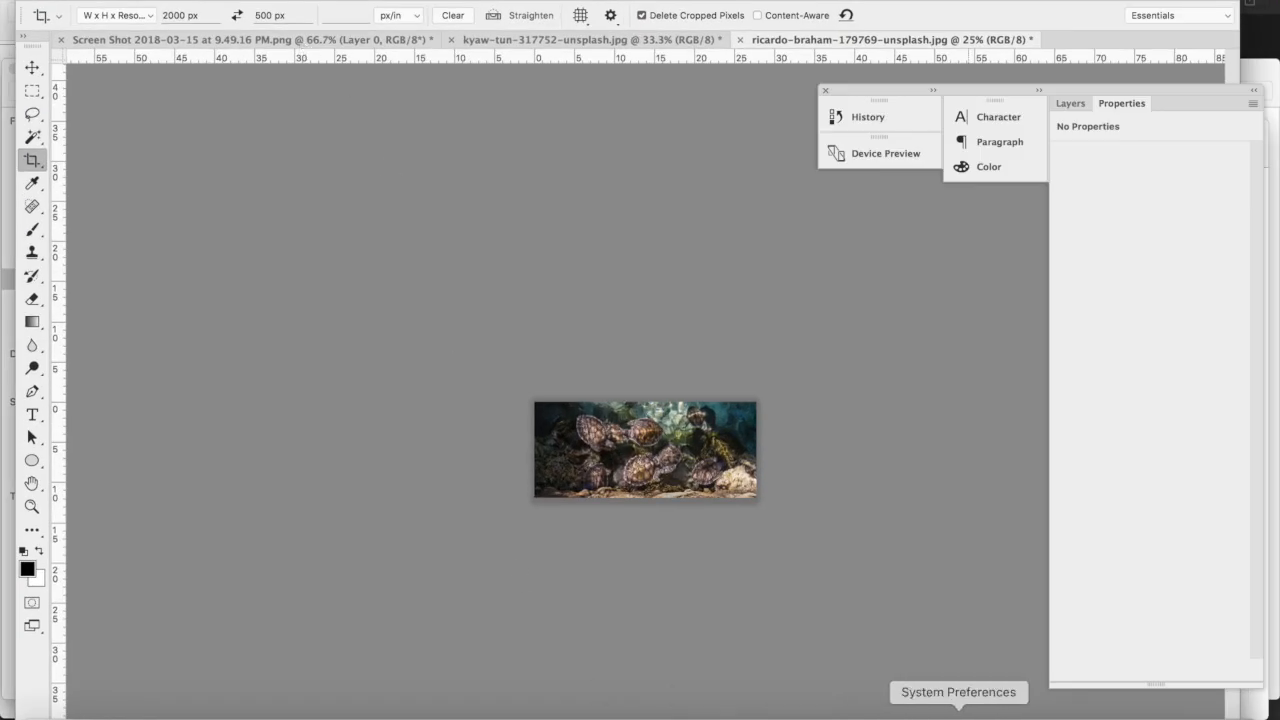
click(1057, 712)
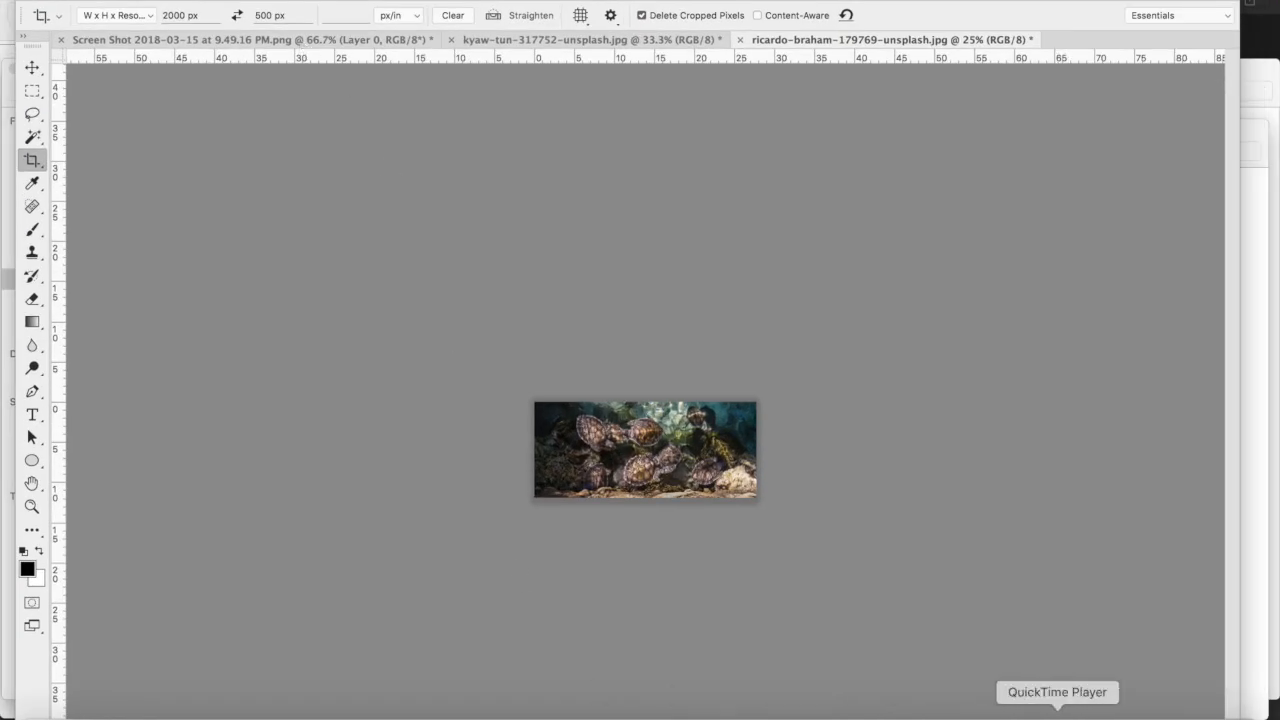
mouse_move(2, 2)
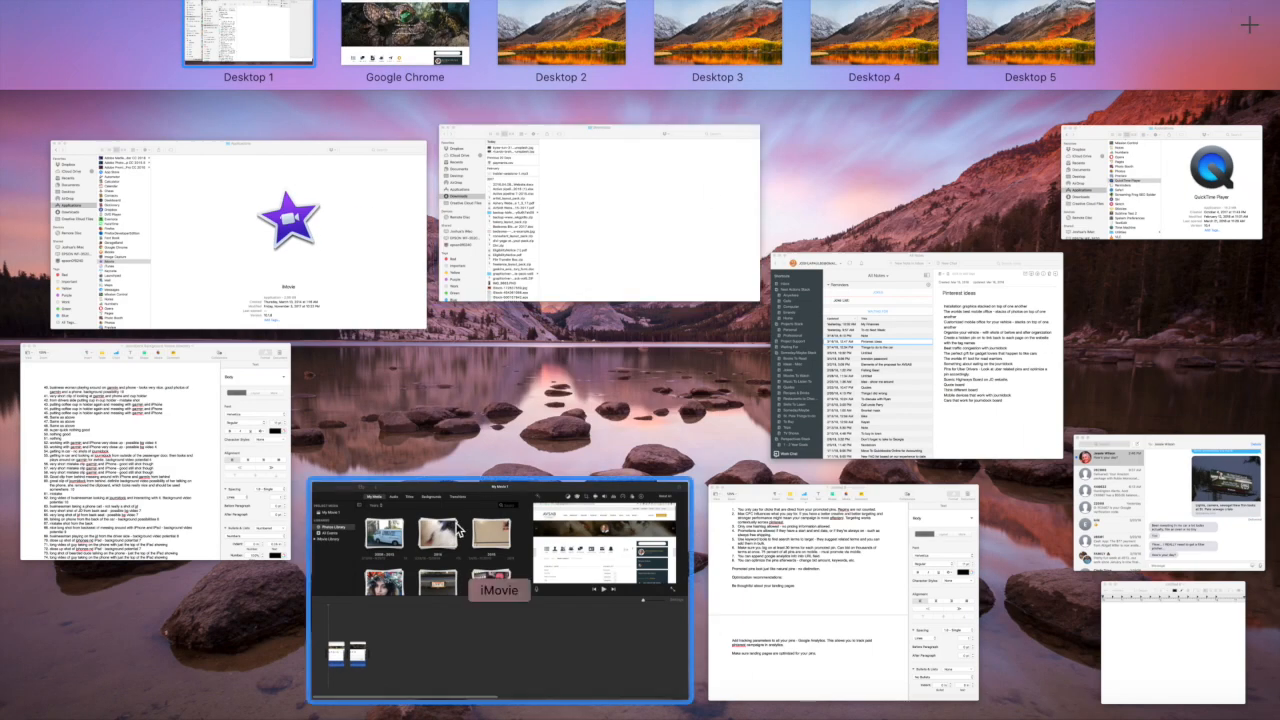
click(1031, 712)
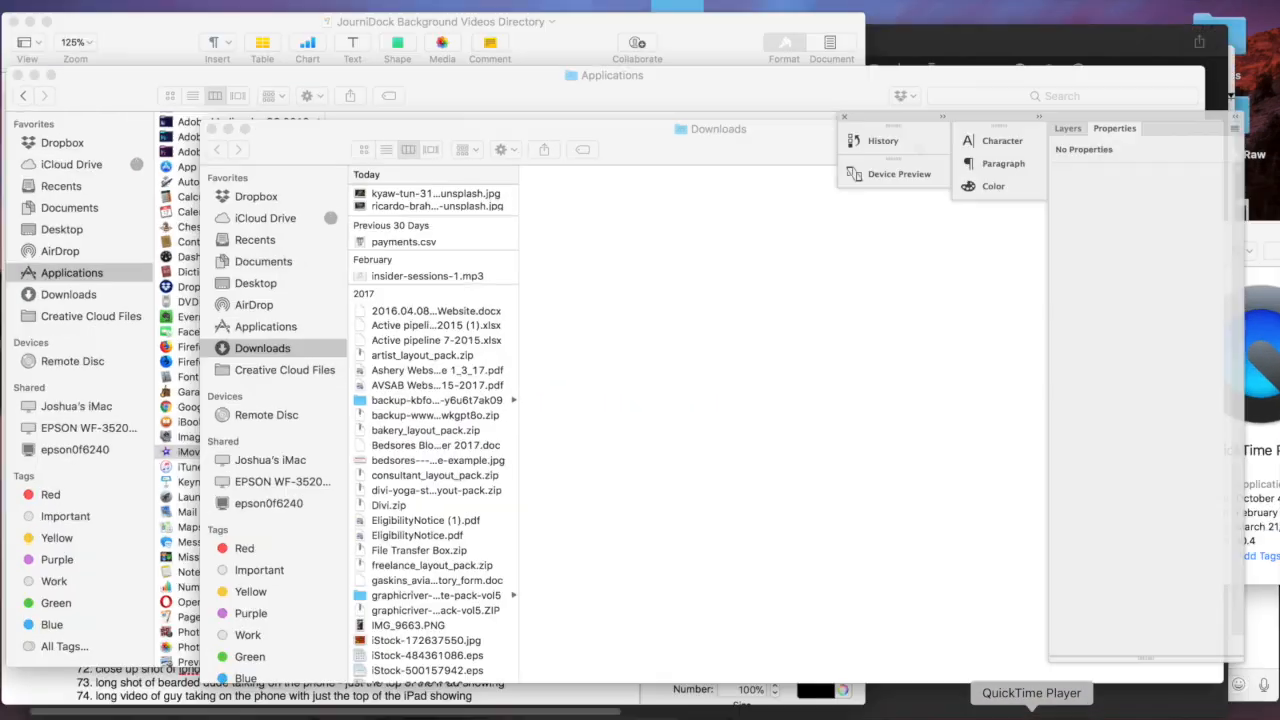